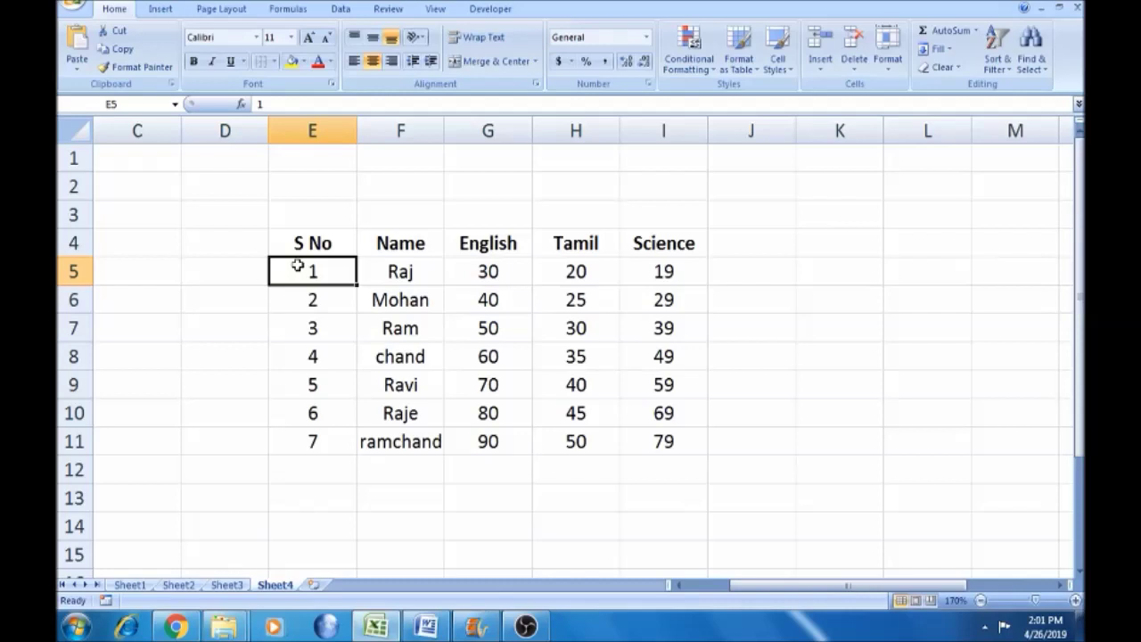
Move around the marks table's header cells, starting from the S No heading in E4
left_click(312, 242)
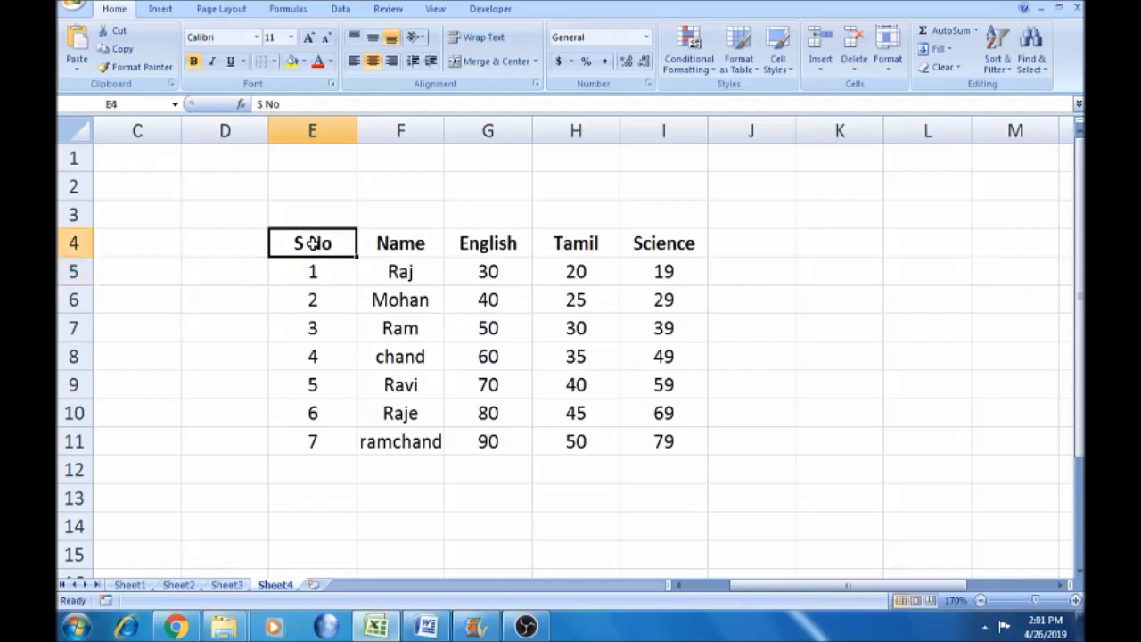
key("Left")
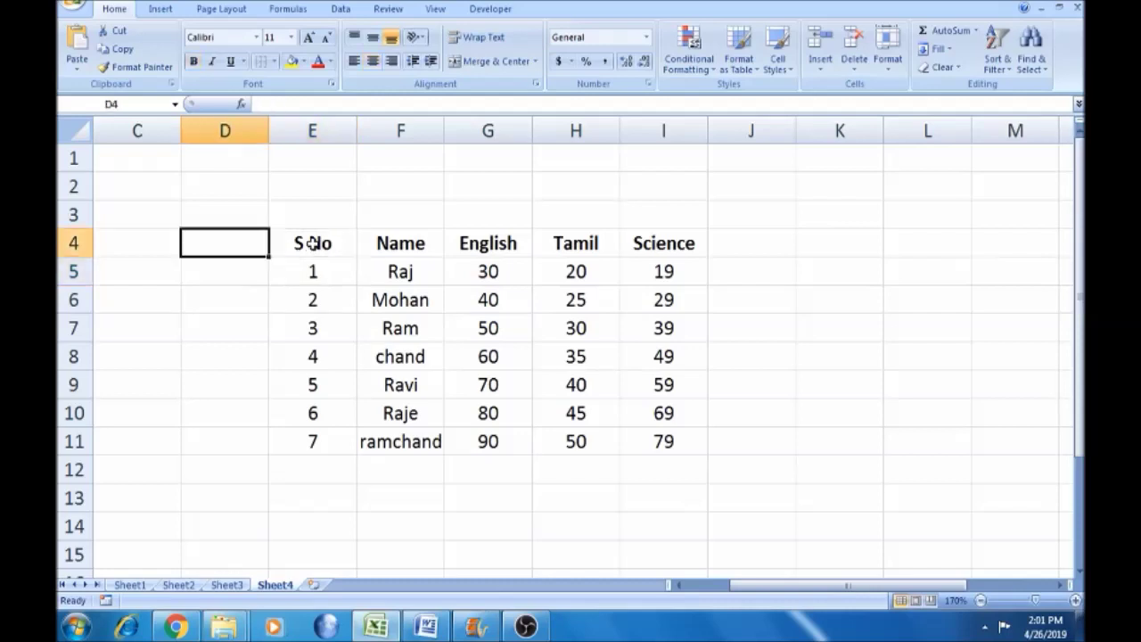
key("Down")
key("Right")
key("Up")
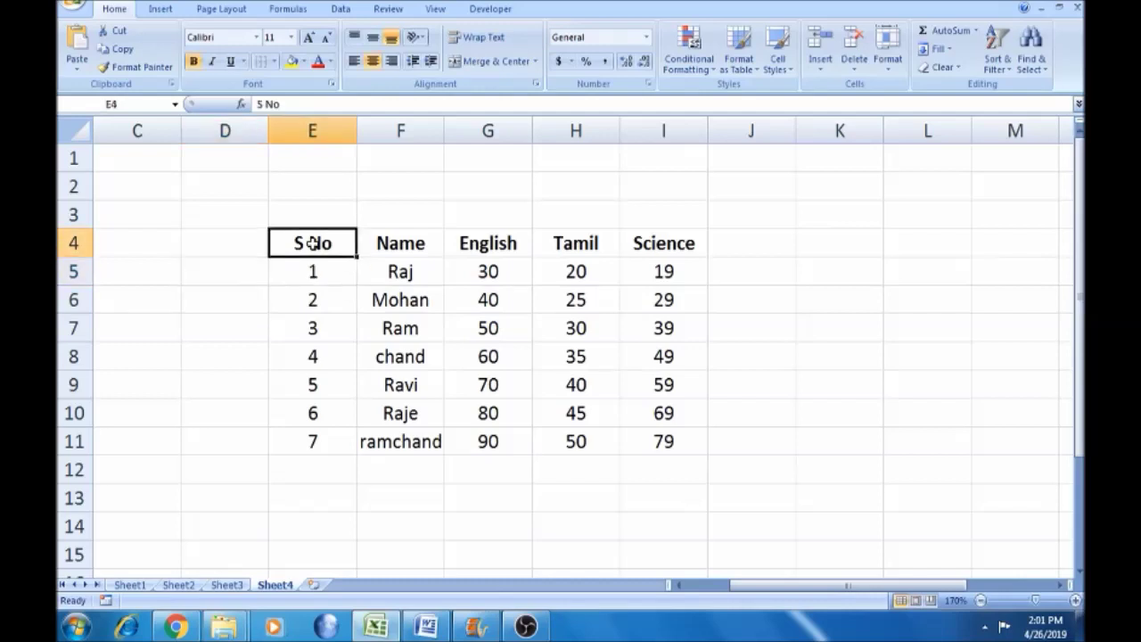
key("shift+Right")
key("Left")
key("Right")
Select the whole marks table E4:I11 and copy it
key("Left")
key("Right")
key("Right")
key("Left")
key("Right")
key("Right")
key("Right")
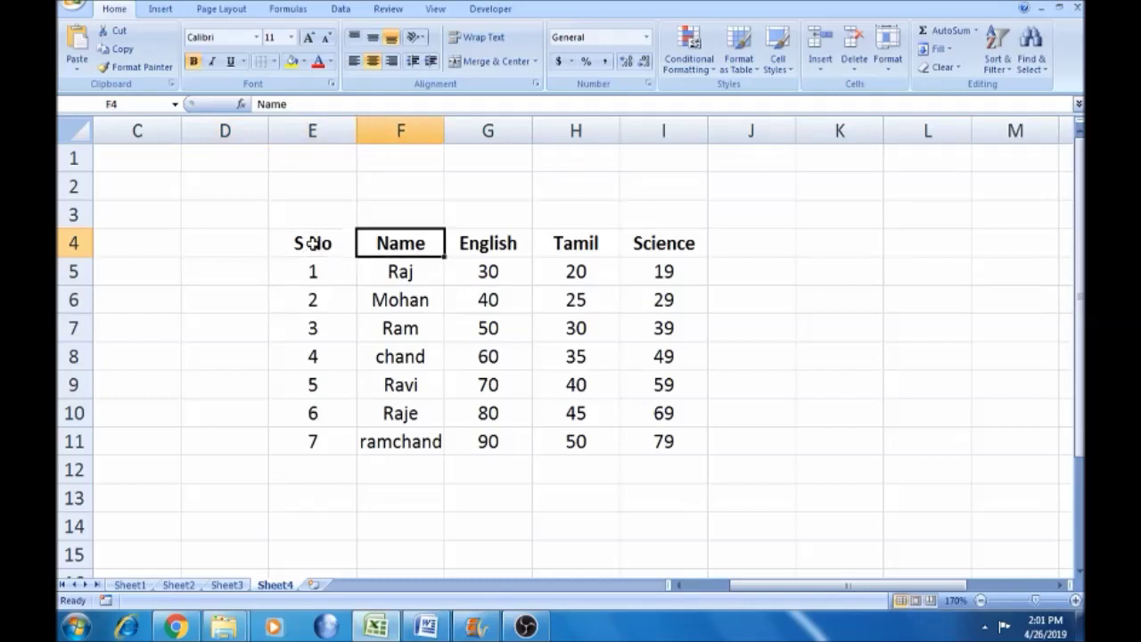
key("Left")
key("Left")
key("Left")
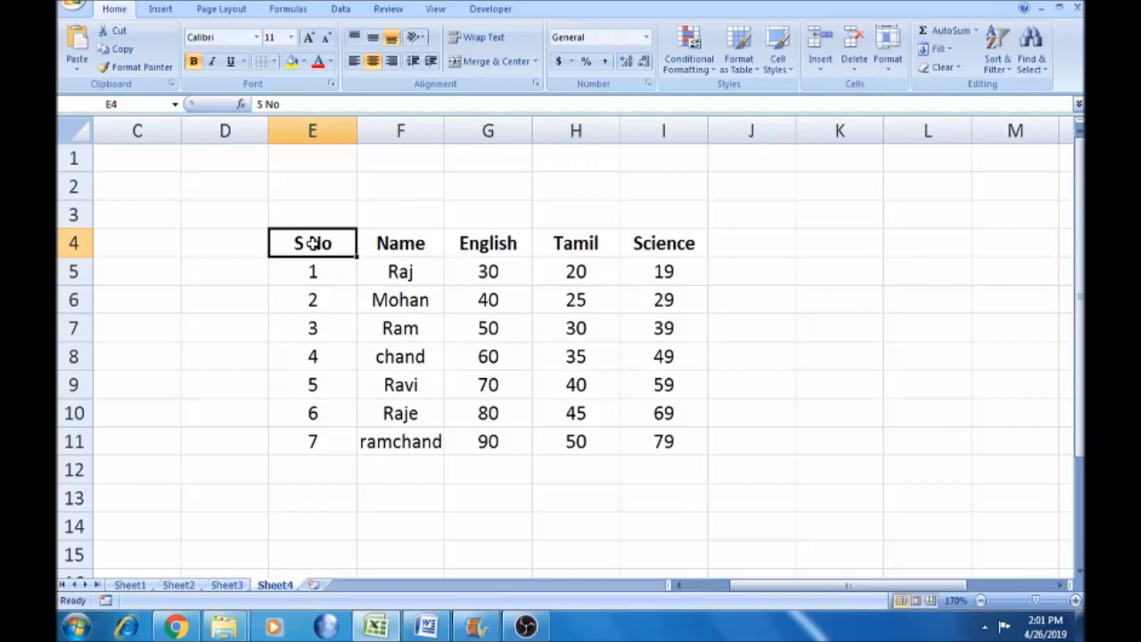
key("shift+Right")
key("shift+Right")
key("shift+Right")
key("shift+Right")
key("ctrl+shift+Down")
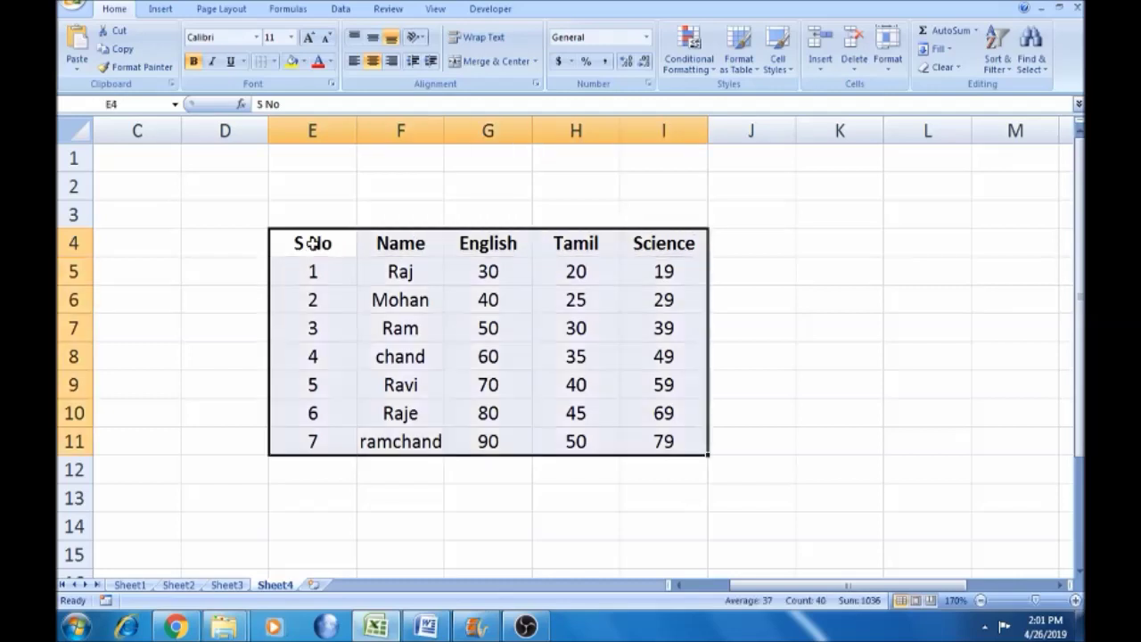
key("ctrl+c")
Bring up the Gmail New Message window and expand it to full screen
left_click(175, 628)
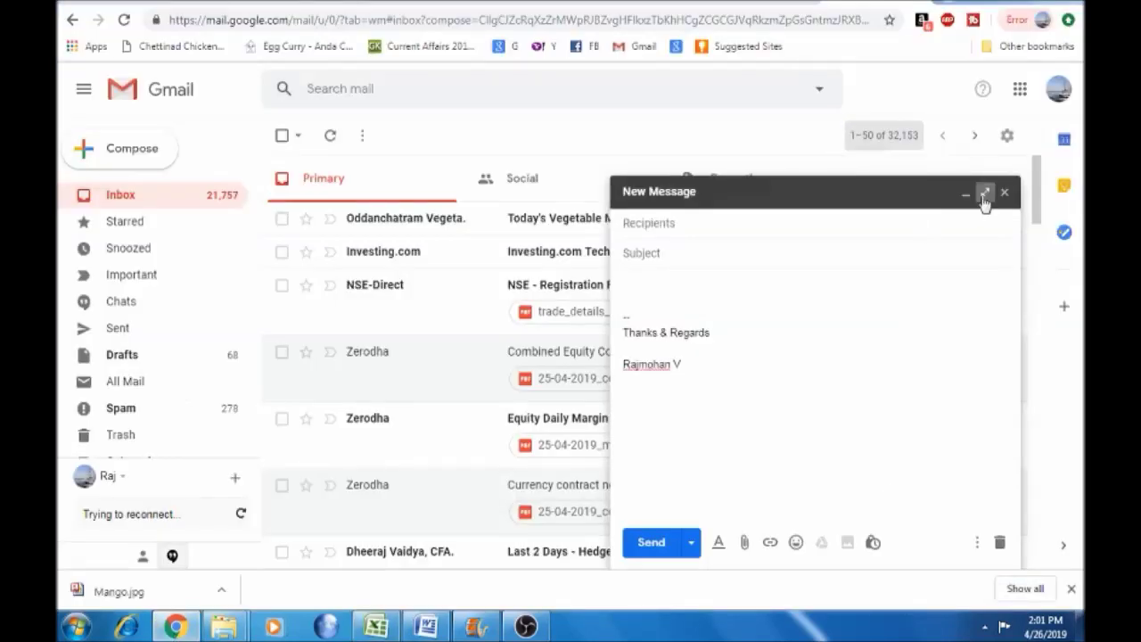
left_click(984, 195)
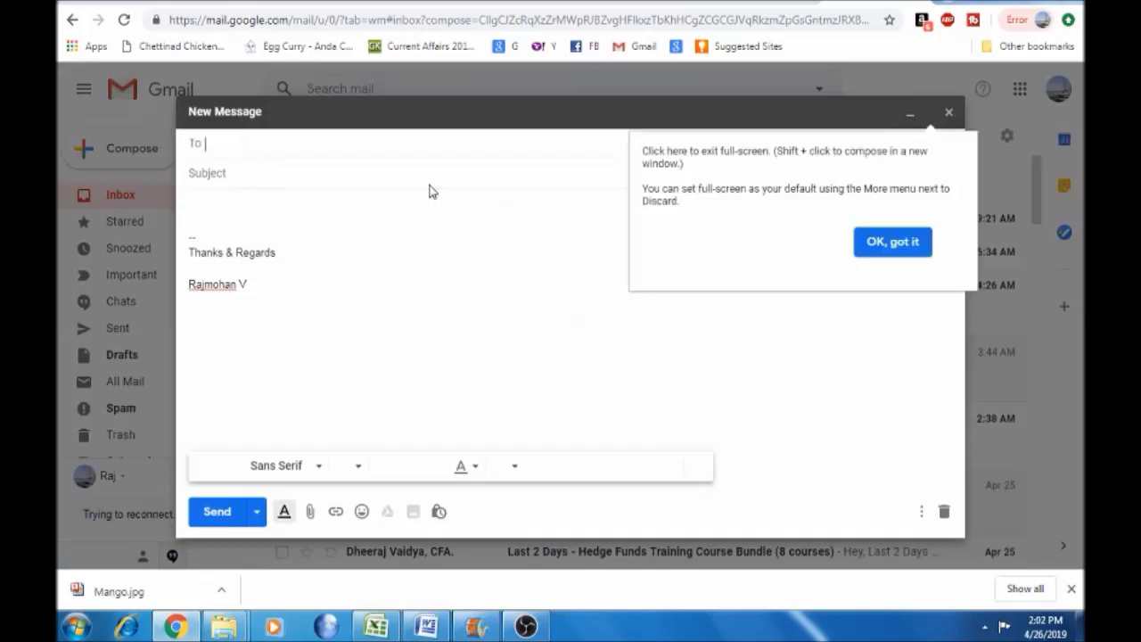
left_click(881, 241)
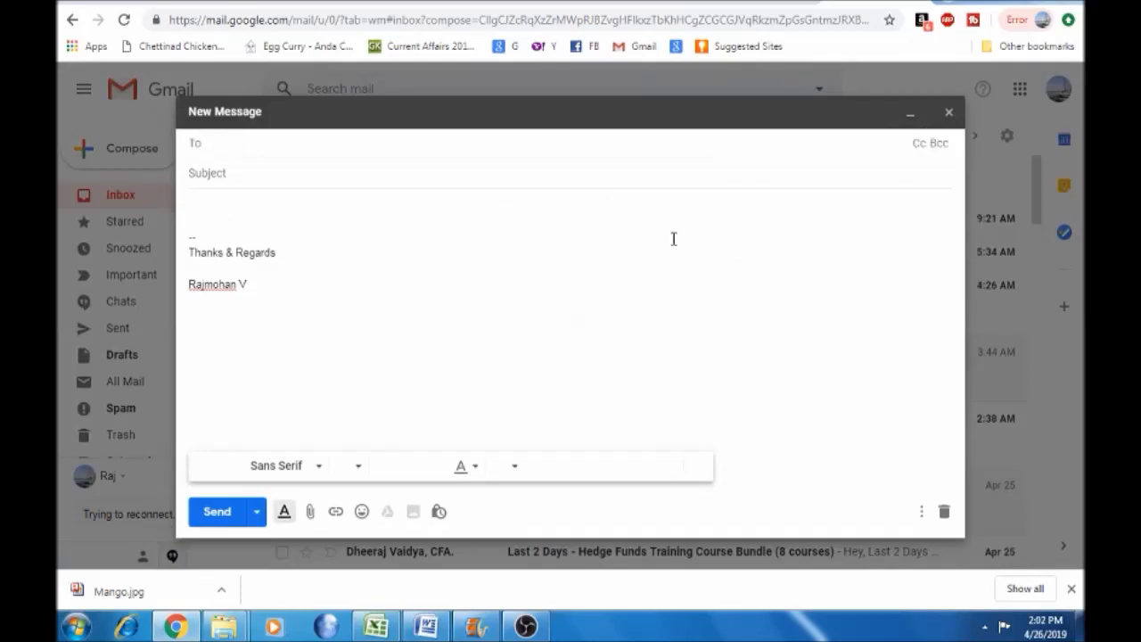
Paste the marks table into the message body as a trial, then undo the borderless paste
left_click(257, 204)
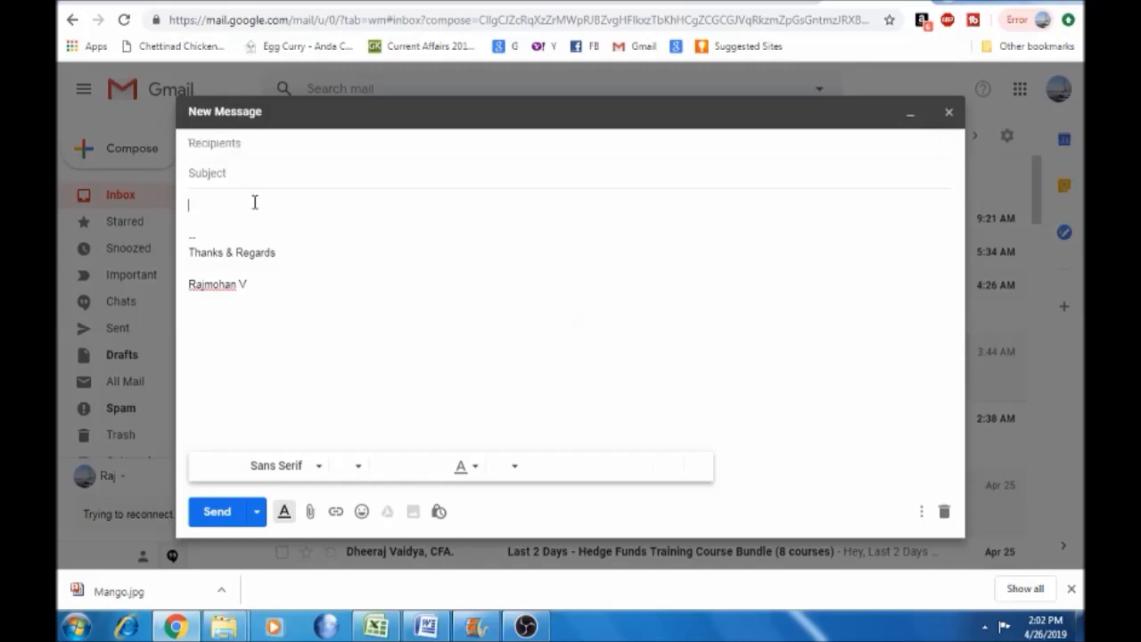
key("ctrl+v")
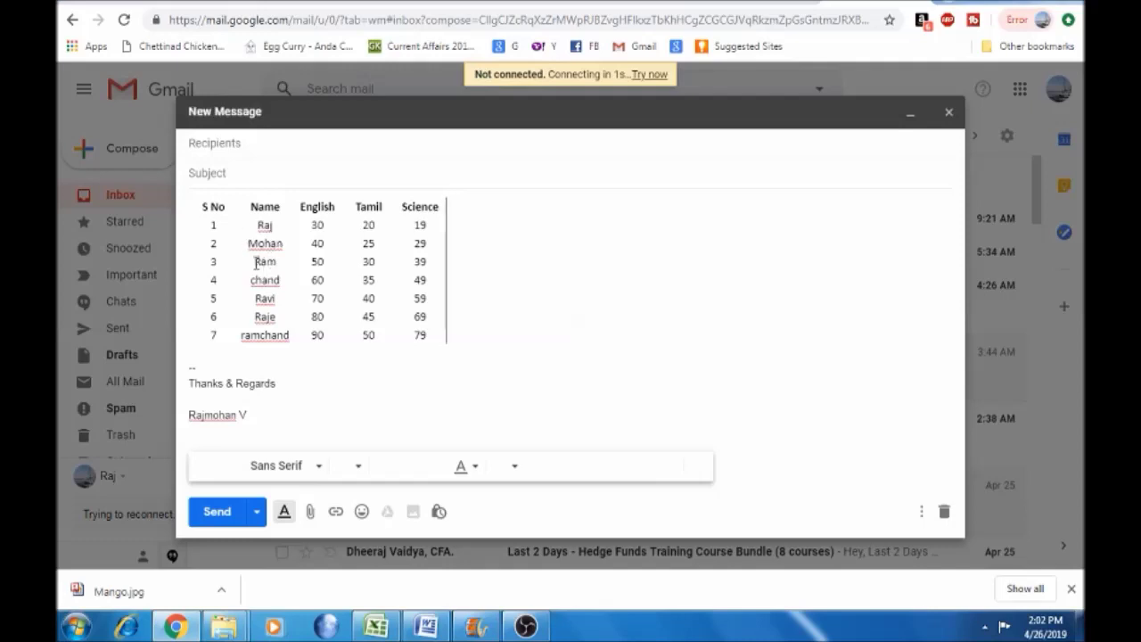
key("ctrl+z")
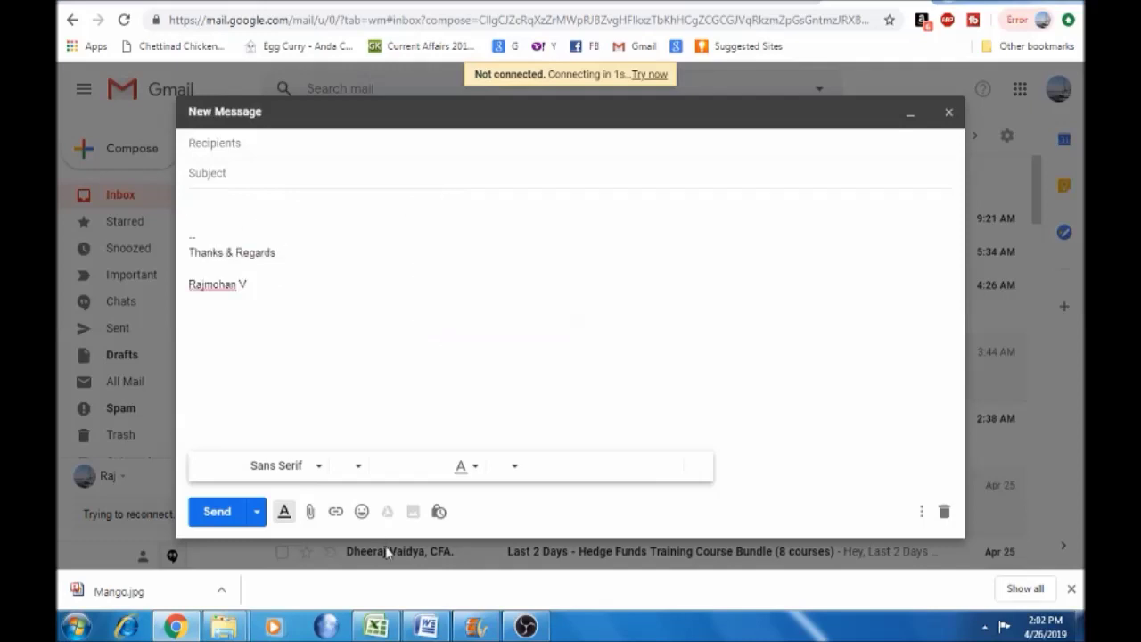
Back in Excel, give every cell of the marks table All Borders
left_click(376, 627)
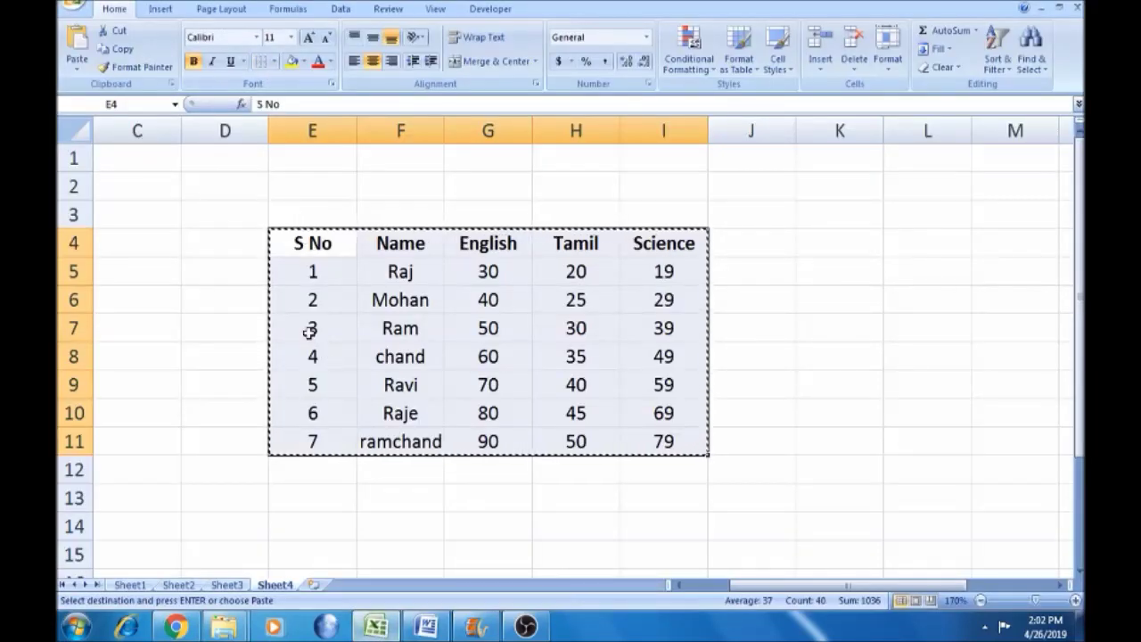
key("Escape")
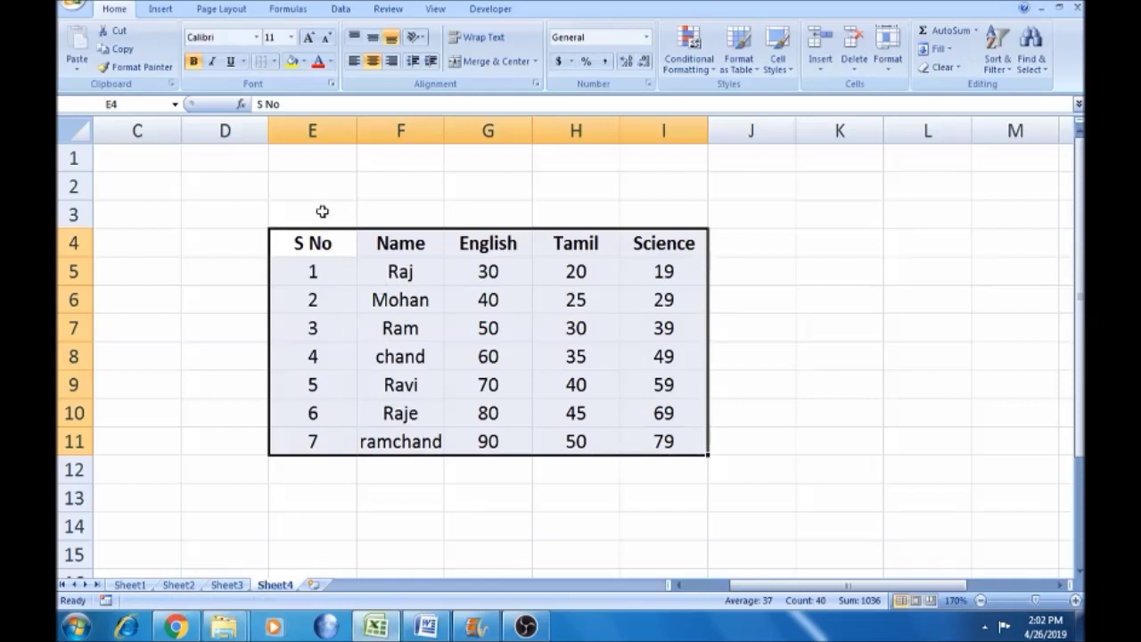
left_click(277, 64)
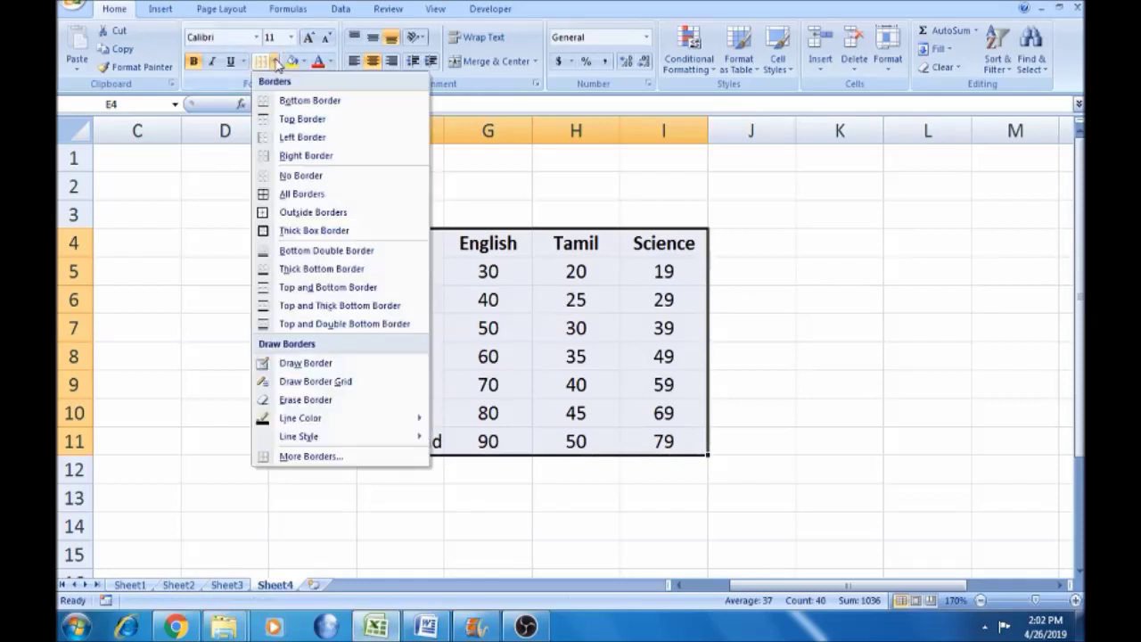
left_click(314, 187)
Put a Thick Box Border around the header row E4:I4
left_click(294, 243)
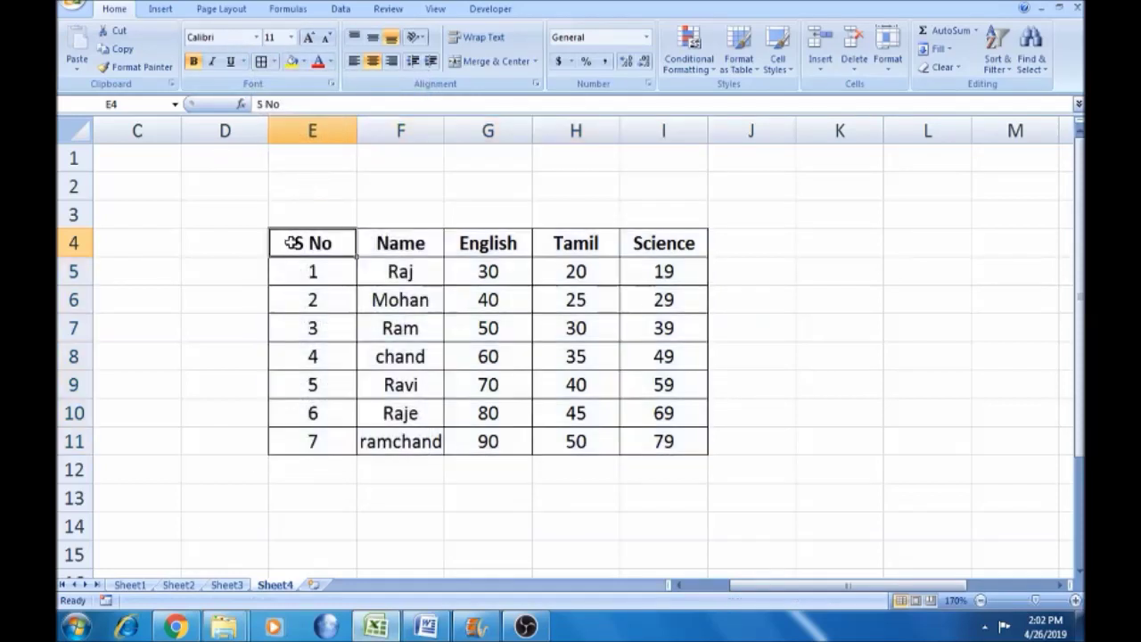
key("shift+Right")
key("shift+Right")
key("shift+Right")
key("shift+Right")
key("shift+Right")
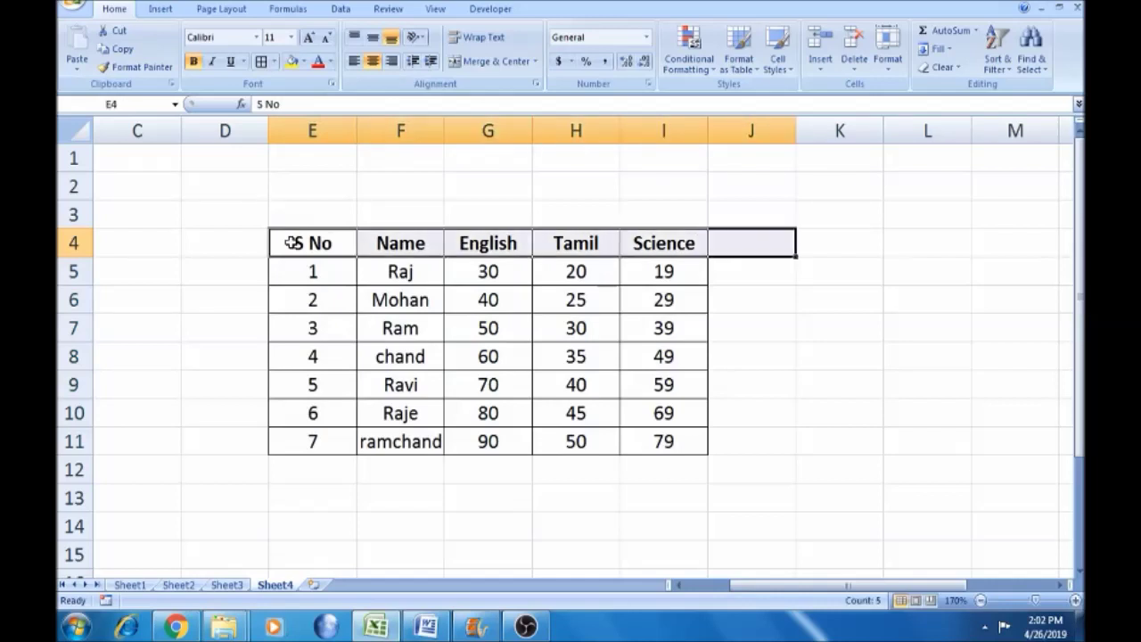
key("shift+Left")
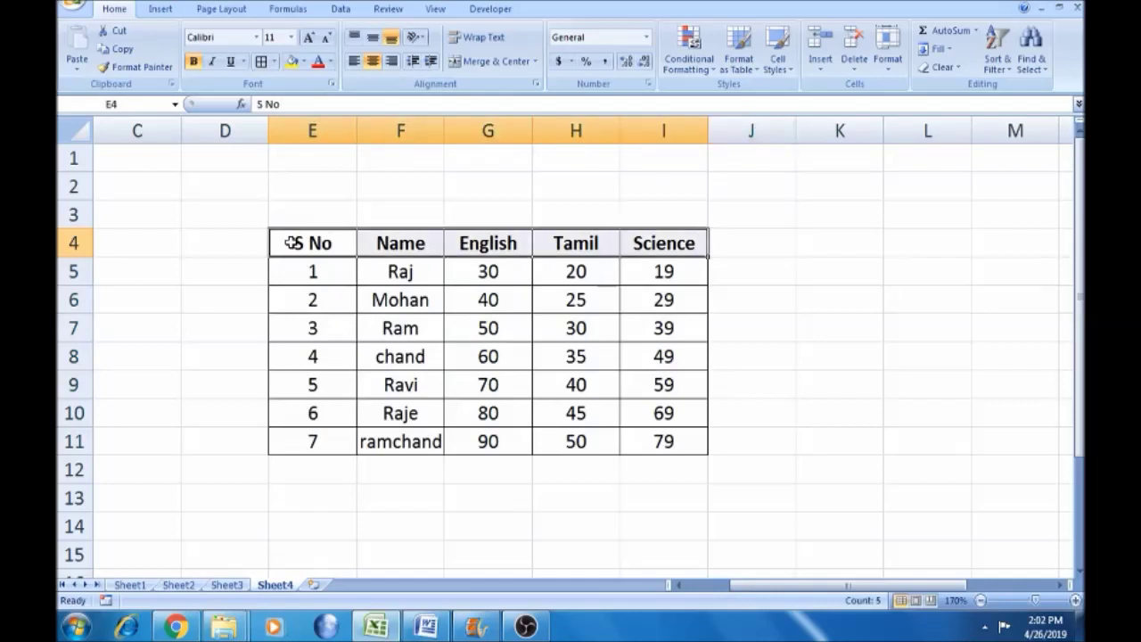
left_click(276, 63)
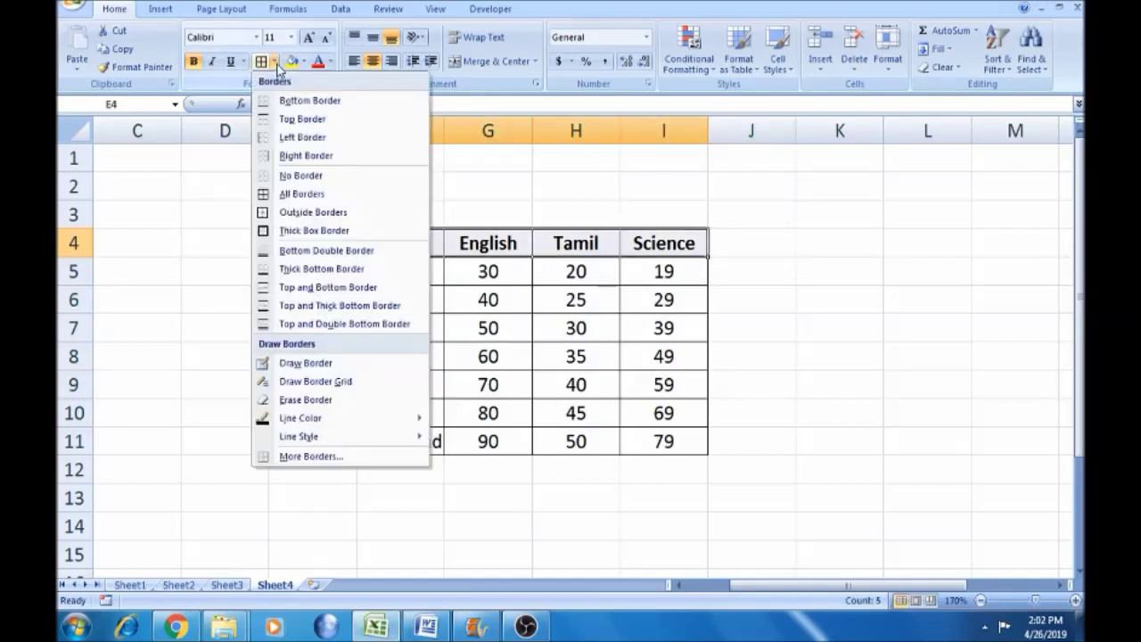
left_click(298, 231)
Put a Thick Box Border around the data rows E5:I11
left_click(297, 273)
key("shift+Right")
key("shift+Right")
key("shift+Right")
key("shift+Right")
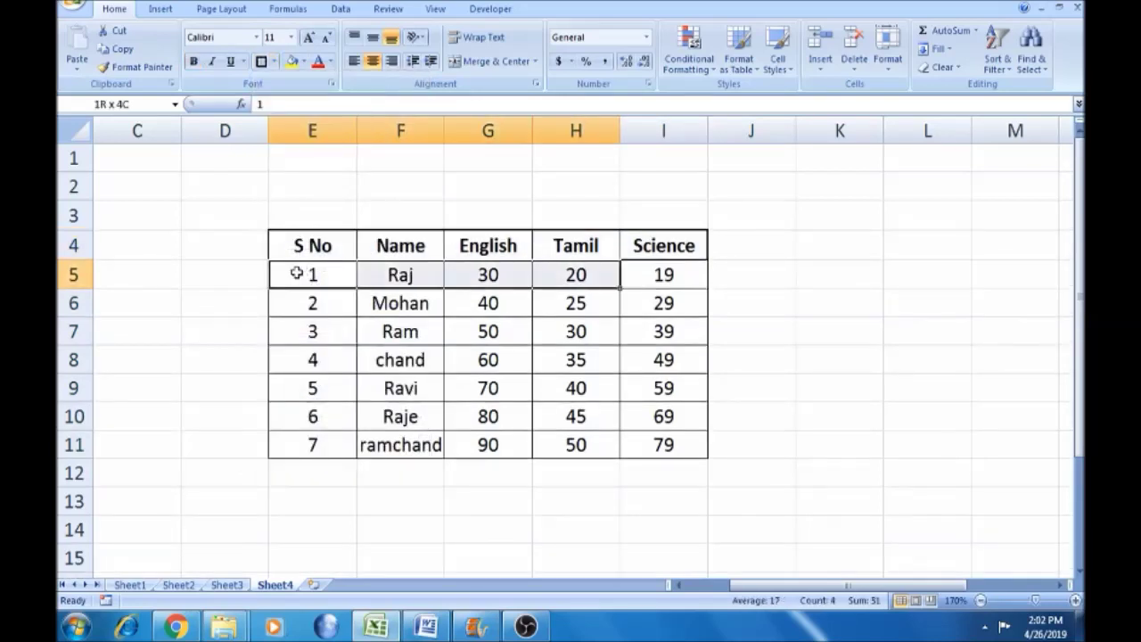
key("shift+Down")
key("shift+Down")
key("shift+Down")
key("shift+Down")
key("shift+Down")
key("shift+Down")
key("shift+Down")
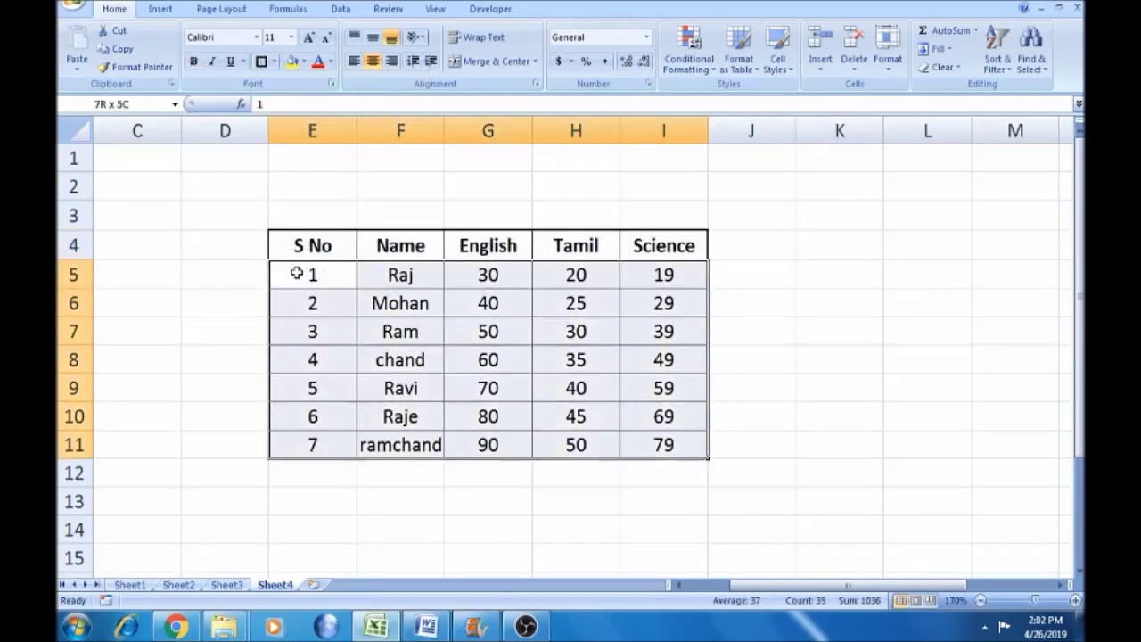
key("shift+Up")
left_click(261, 62)
Reselect the bordered table E4:I11, copy it, and switch to Gmail
left_click(213, 205)
left_click(116, 274)
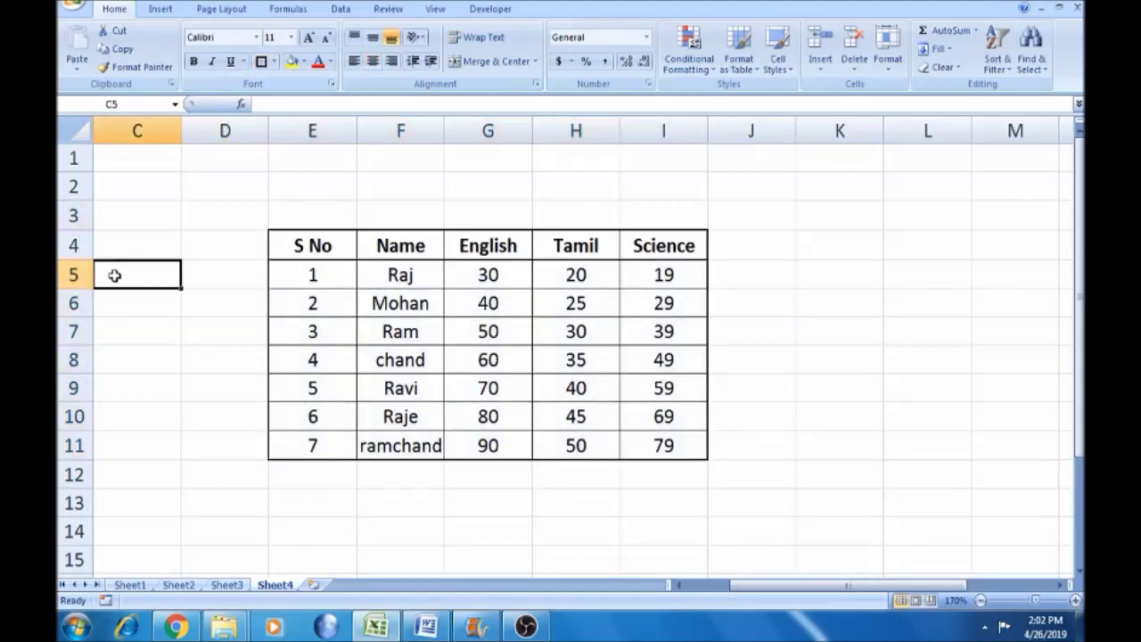
left_click(188, 325)
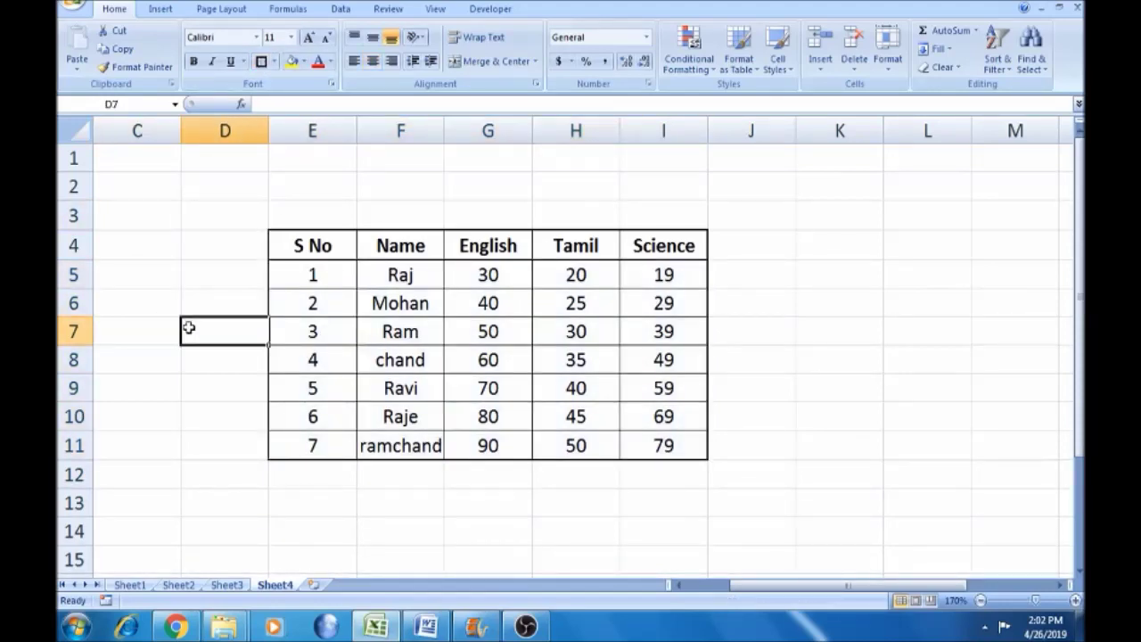
left_click(323, 244)
key("shift+Right")
key("shift+Right")
key("shift+Right")
key("shift+Right")
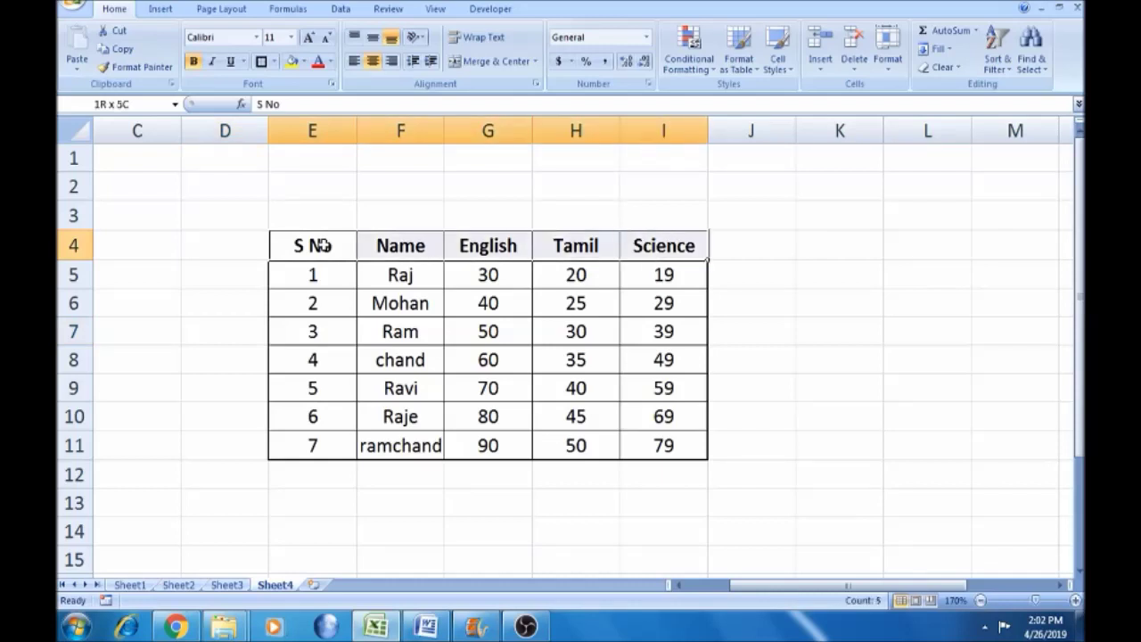
key("shift+Down")
key("shift+Down")
key("shift+Down")
key("shift+Down")
key("shift+Down")
key("shift+Down")
key("shift+Down")
key("ctrl+c")
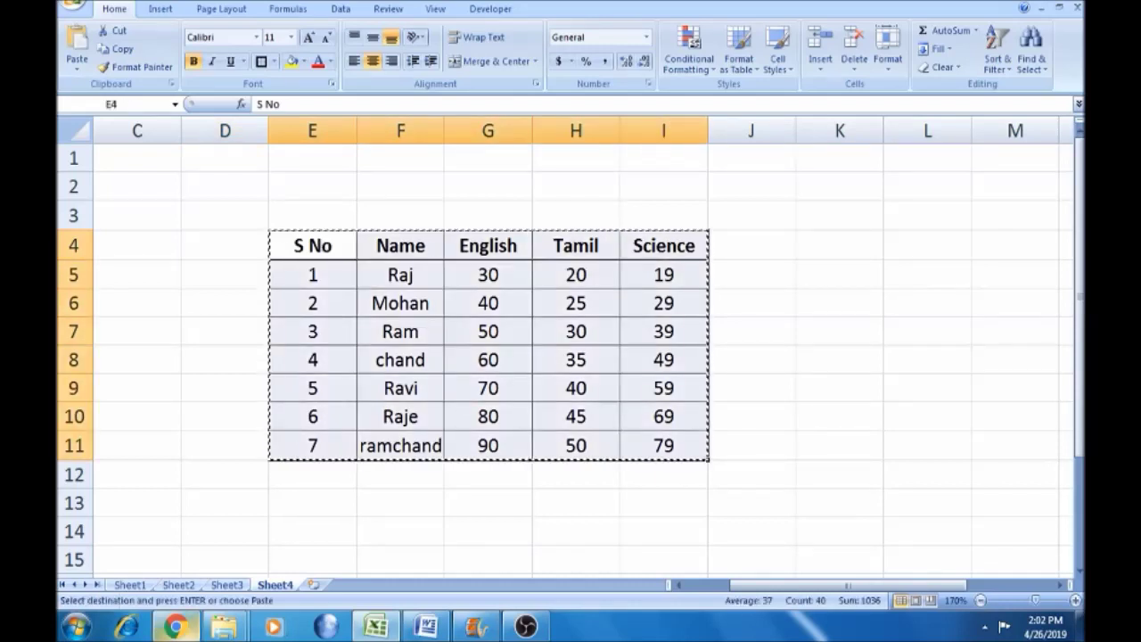
key("alt+Tab")
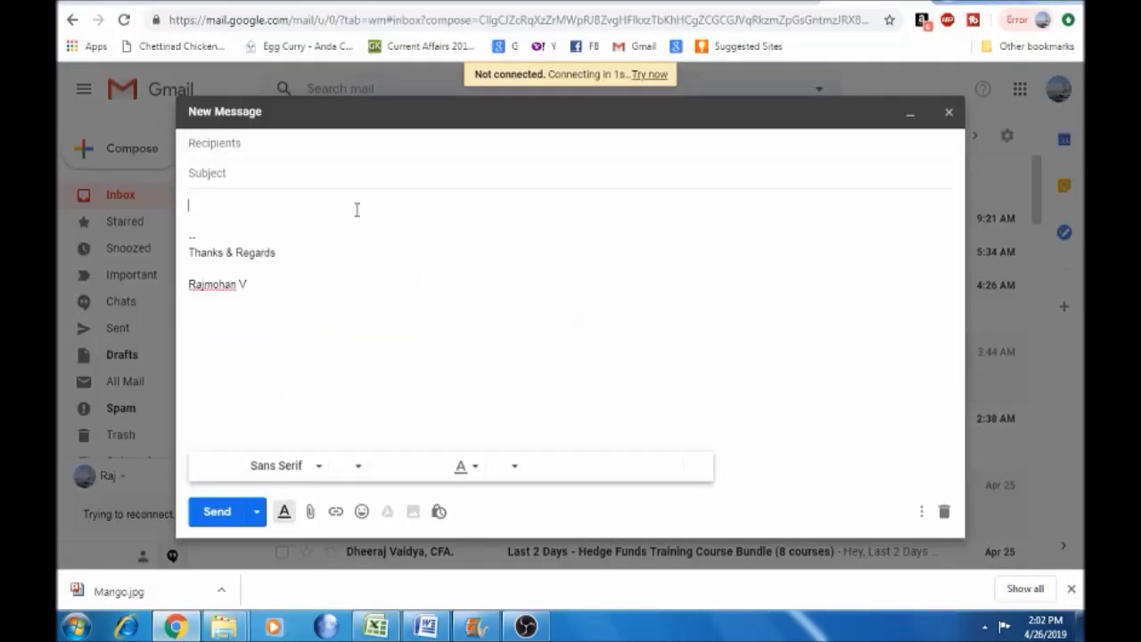
Paste the bordered marks table into the Gmail body, then return to Excel
key("ctrl+v")
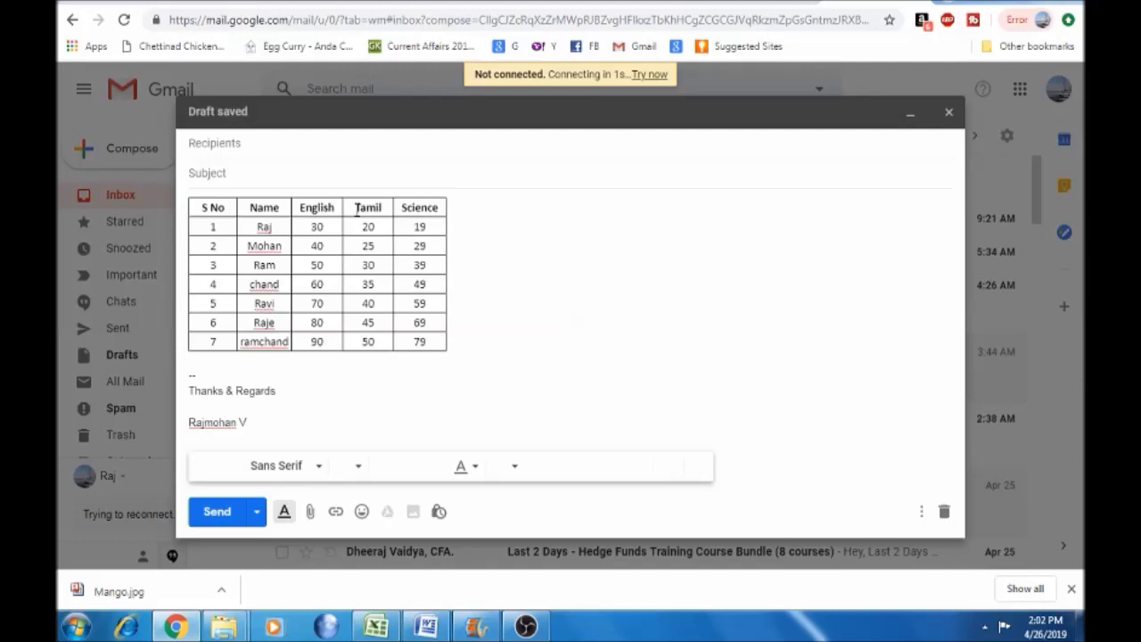
left_click(376, 627)
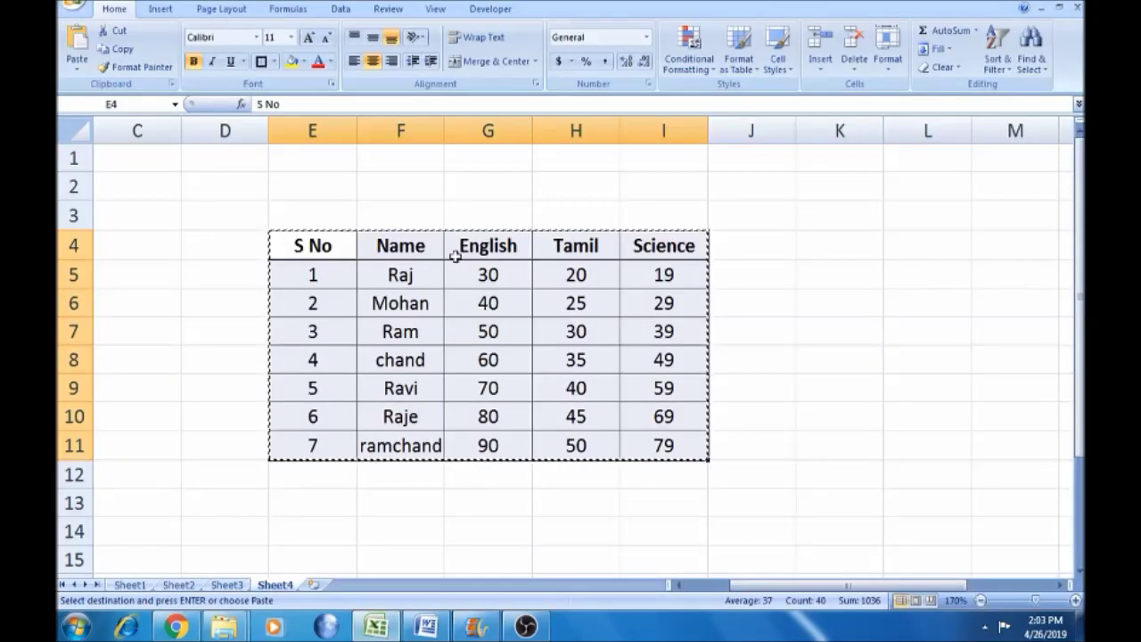
Clear the Excel selection and copy marquee, then bring up the Google Sheets spreadsheet
left_click(254, 249)
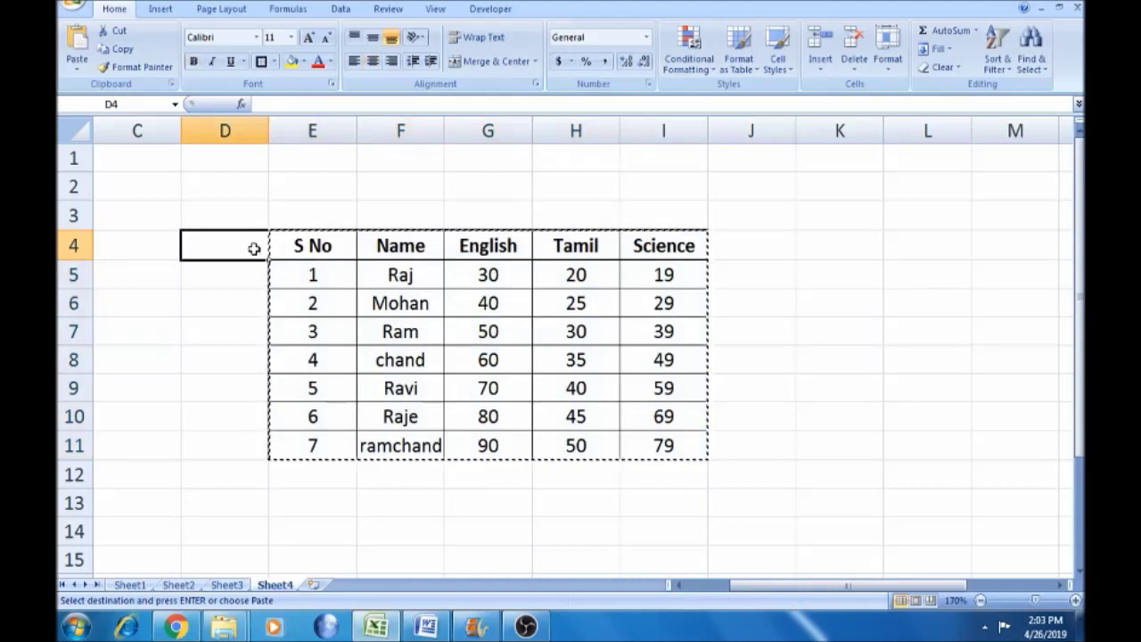
key("Escape")
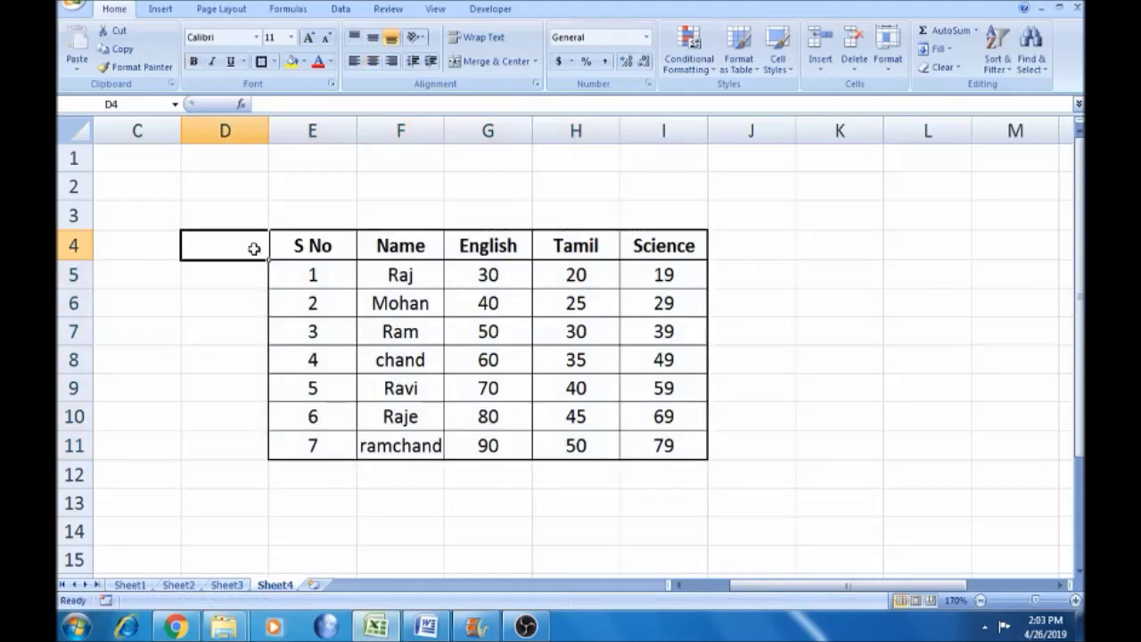
left_click(190, 631)
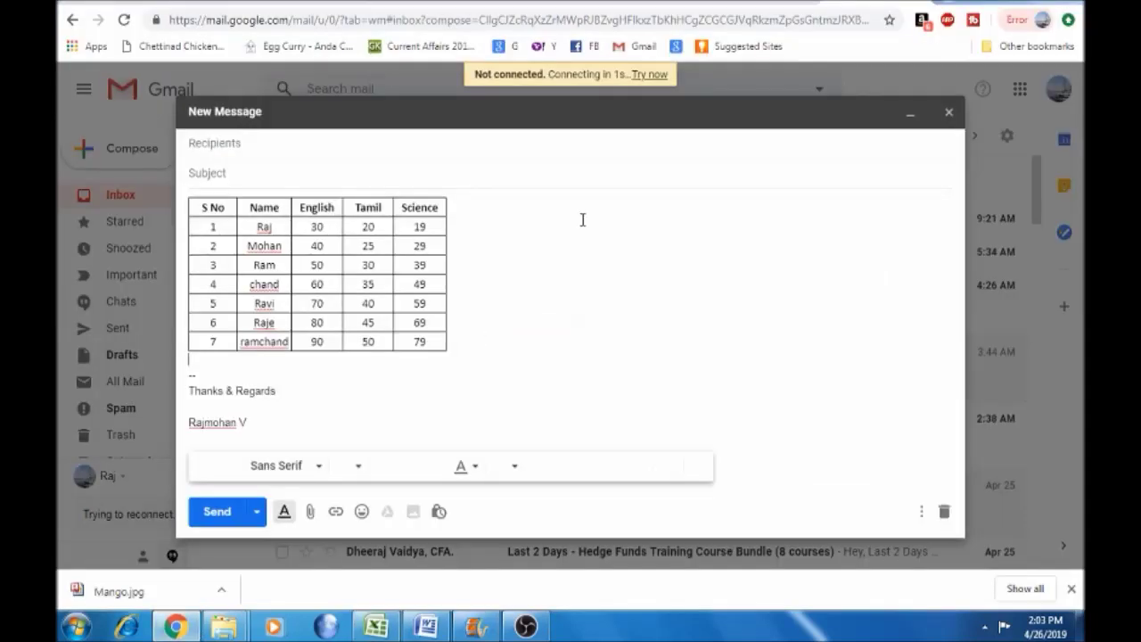
left_click(588, 2)
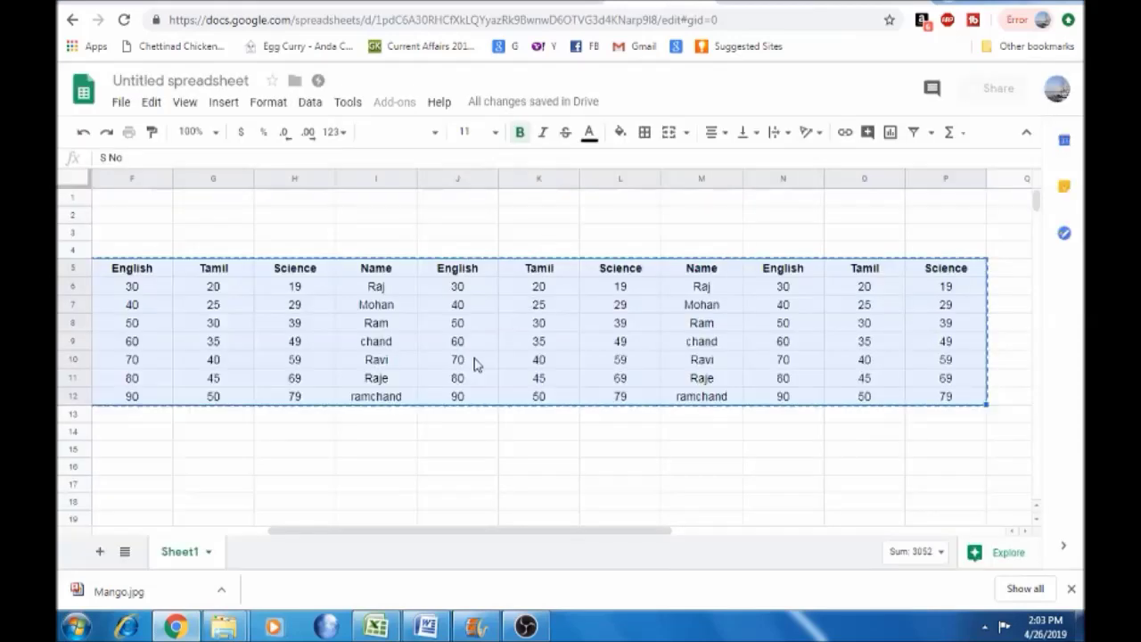
Delete the repeated marks data from rows 5–12, leaving the Google sheet blank
key("Delete")
left_click(435, 272)
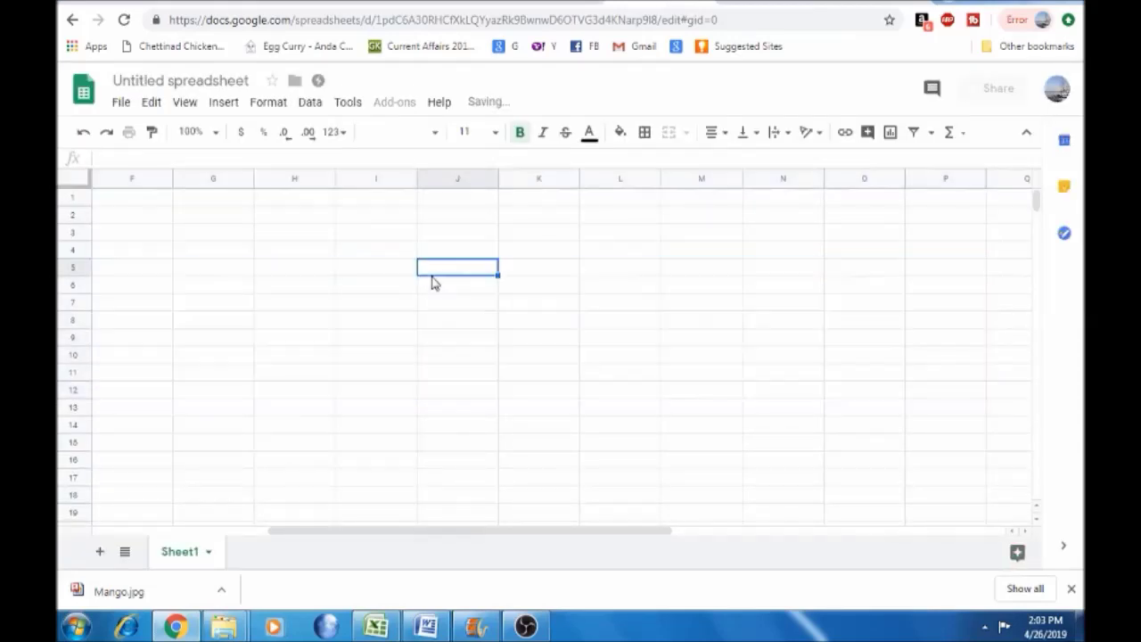
key("Home")
key("Right")
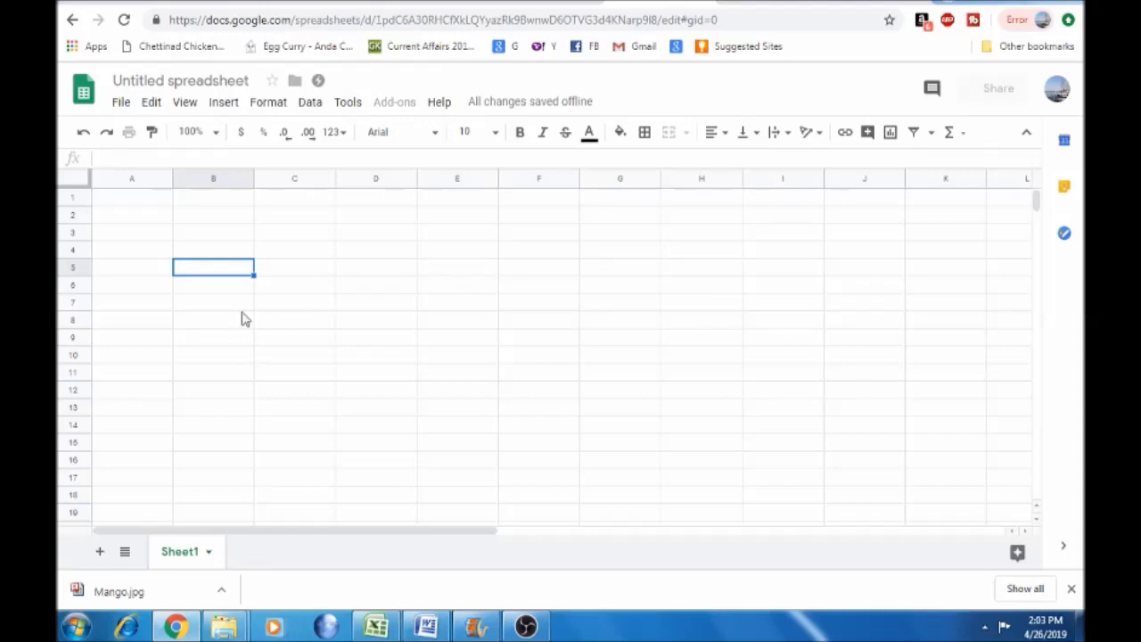
left_click(261, 271)
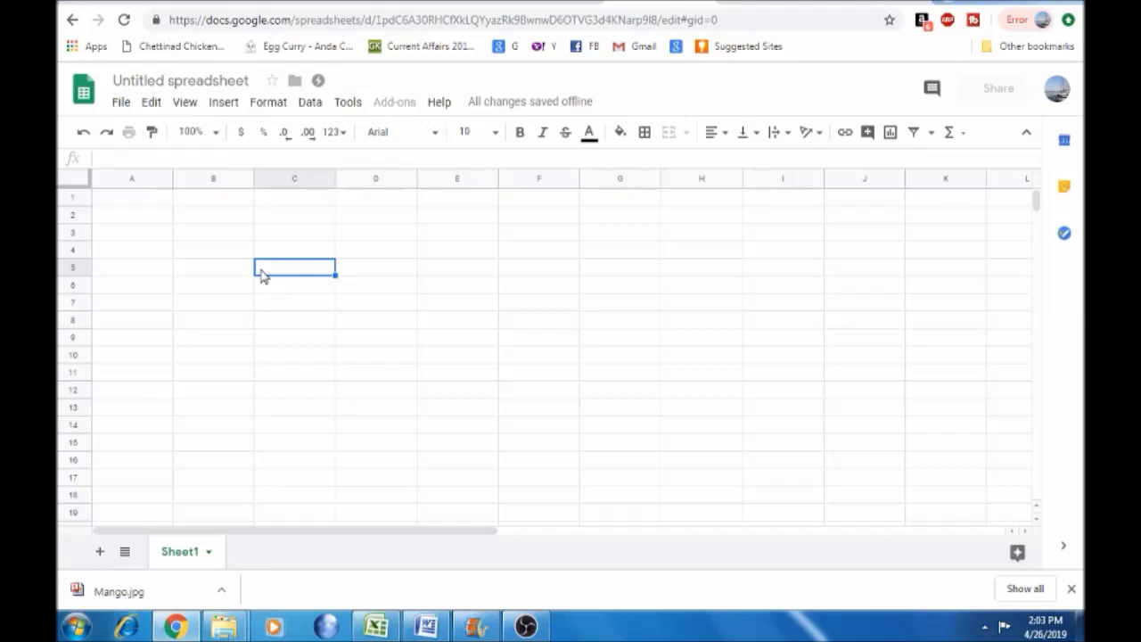
left_click(291, 310)
left_click(300, 256)
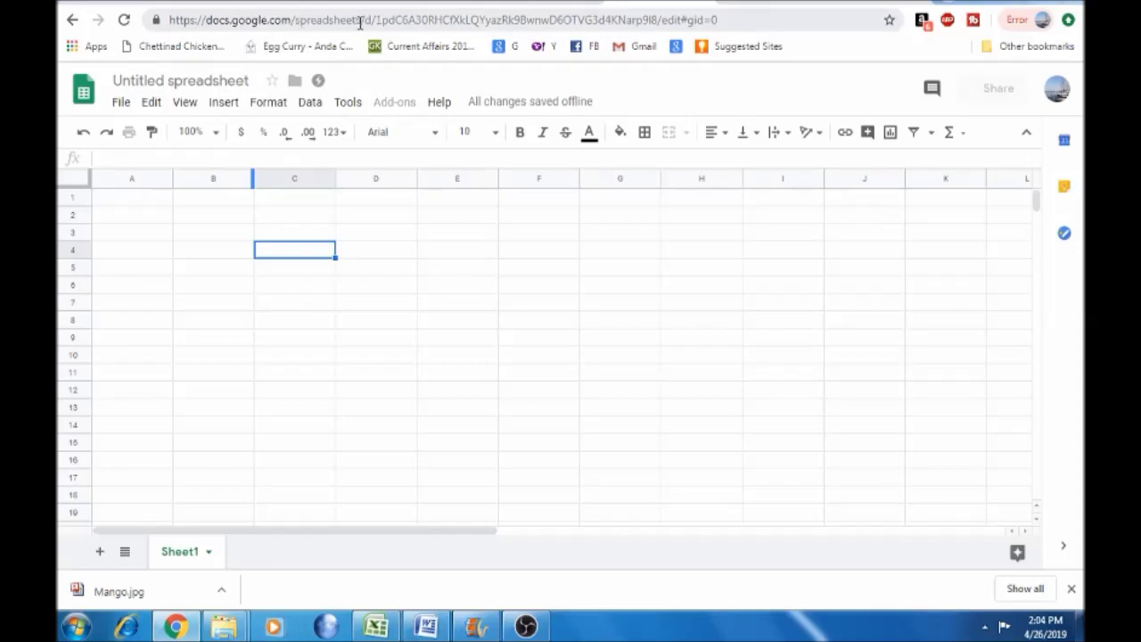
left_click_drag(363, 20, 152, 21)
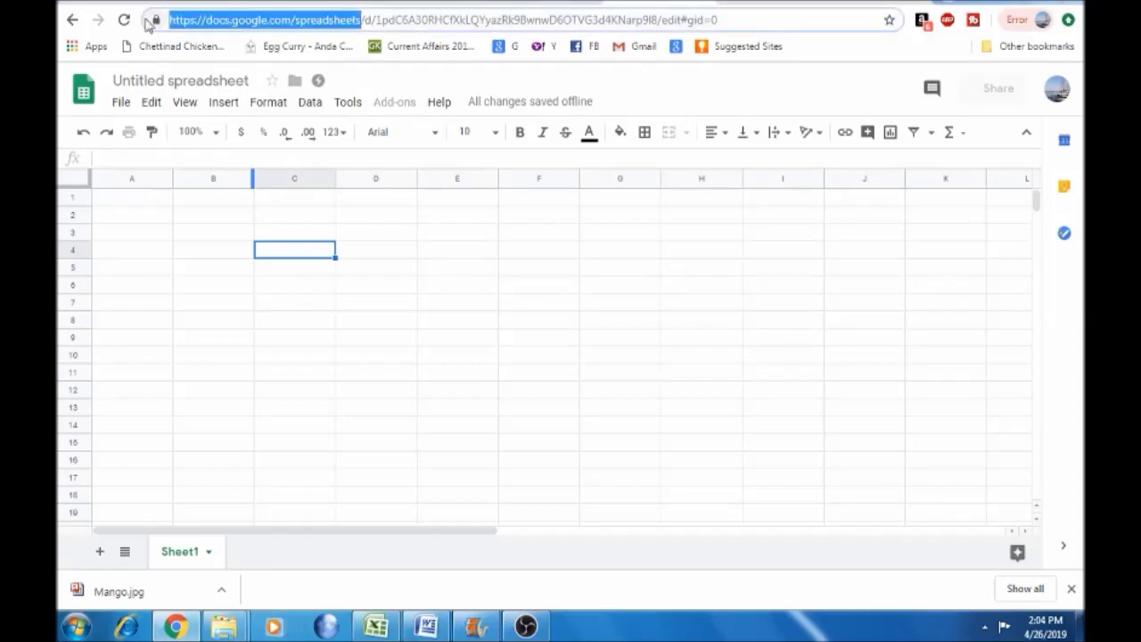
left_click(398, 219)
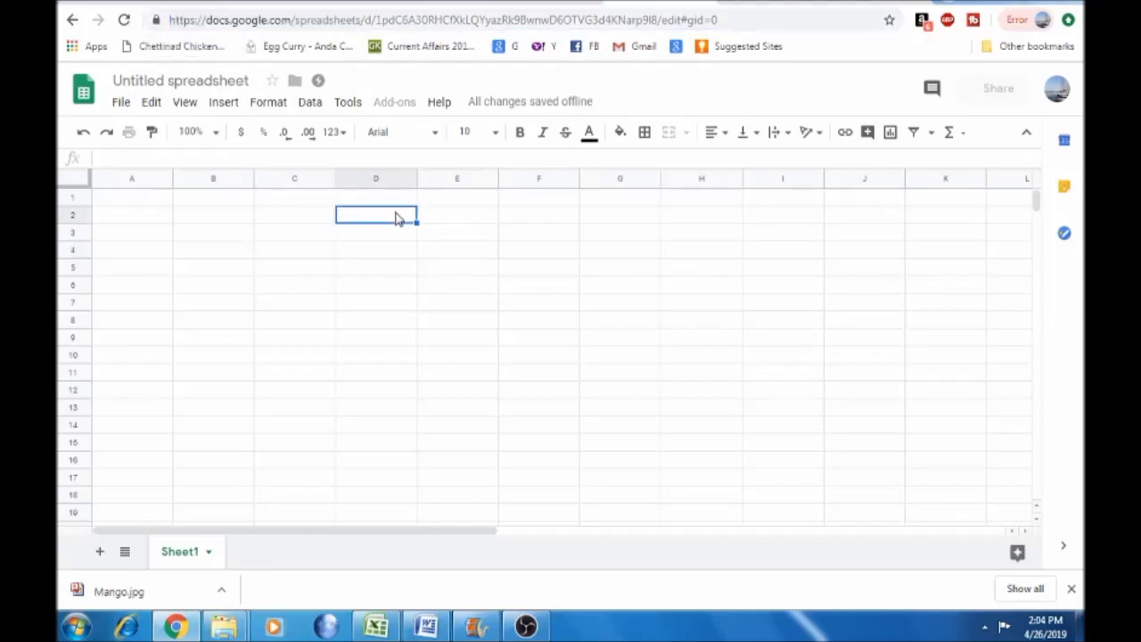
key("ctrl+v")
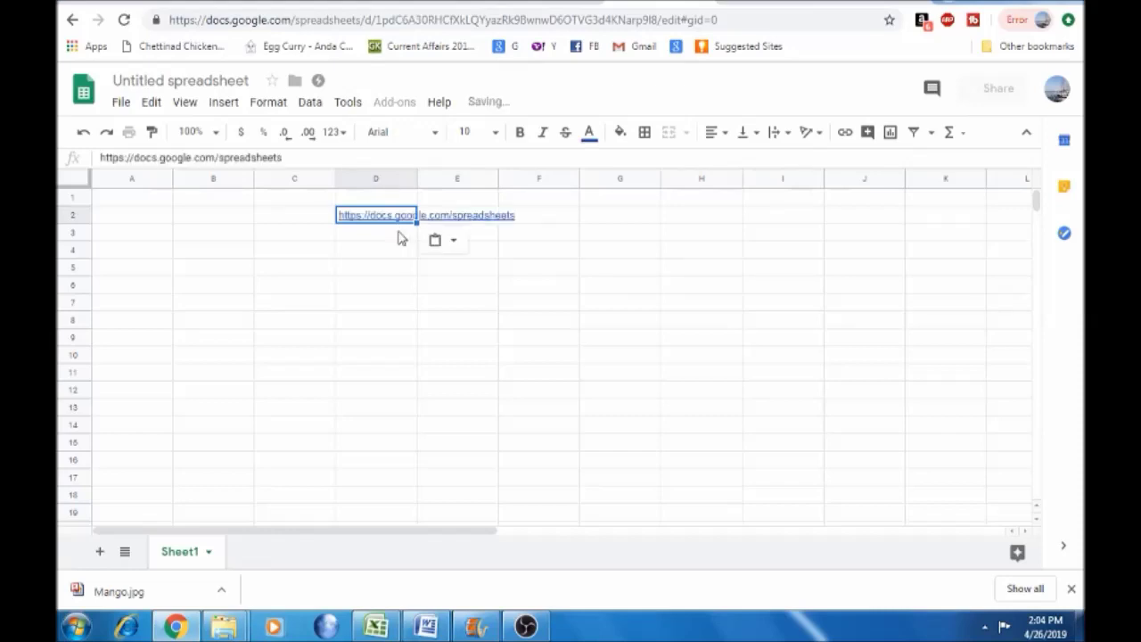
double_click(417, 177)
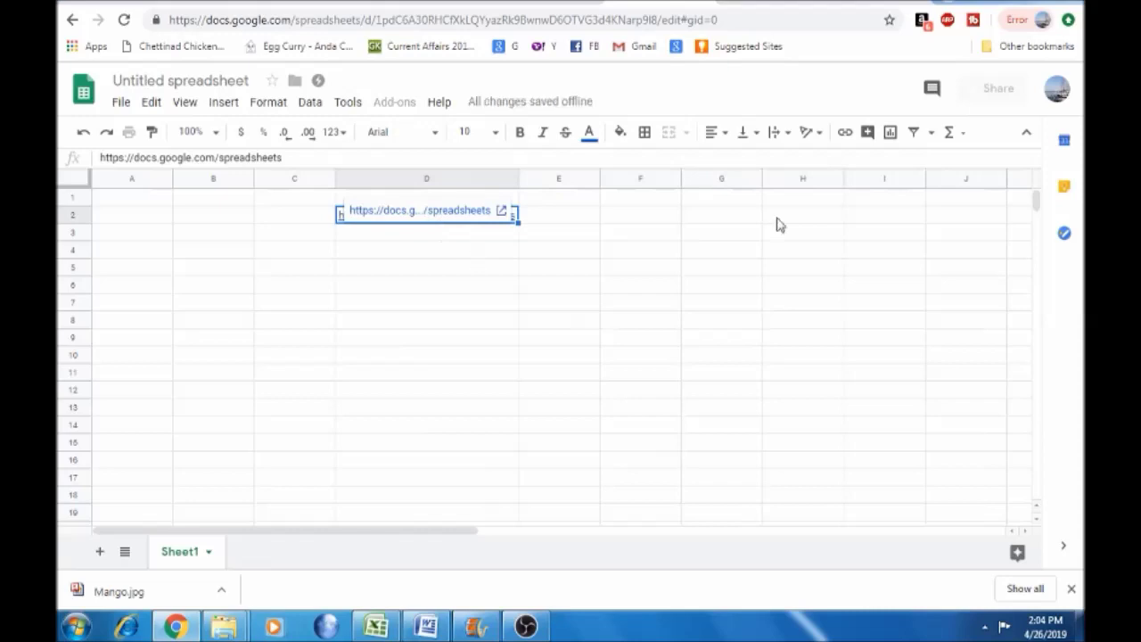
left_click(385, 308)
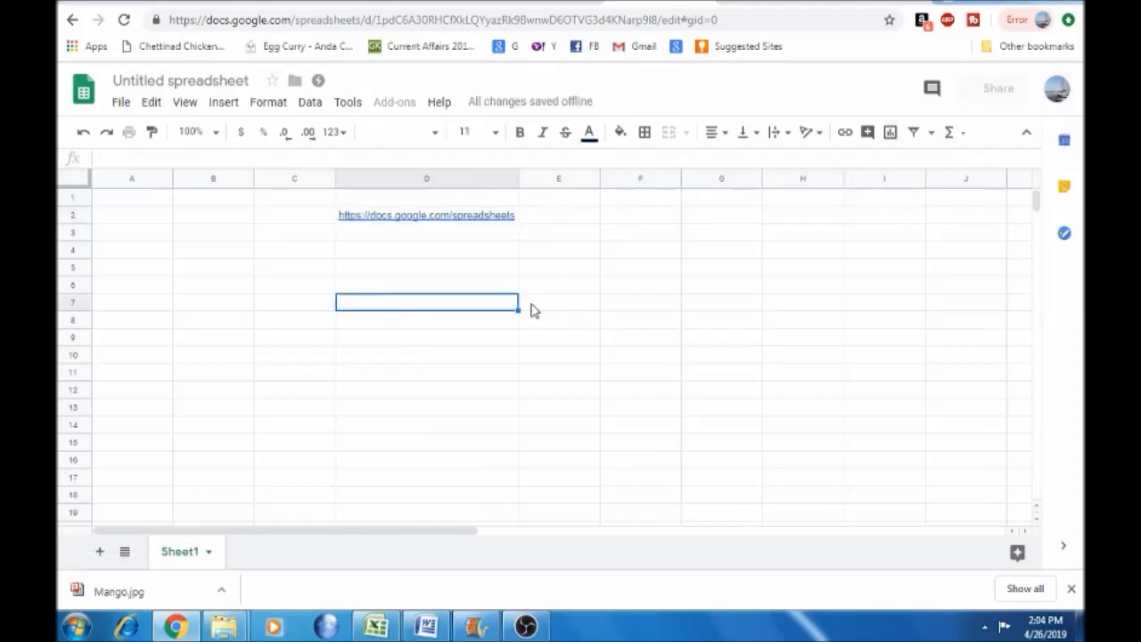
left_click(582, 298)
key("Right")
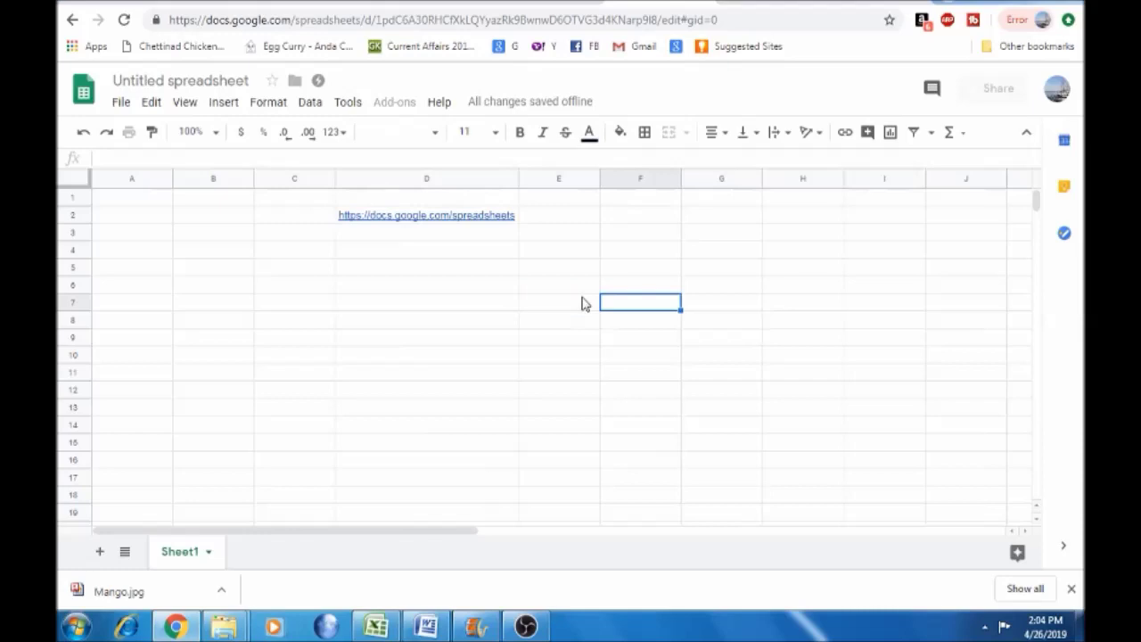
In Excel, select the marks table E4:I11 and apply No Border
left_click(375, 627)
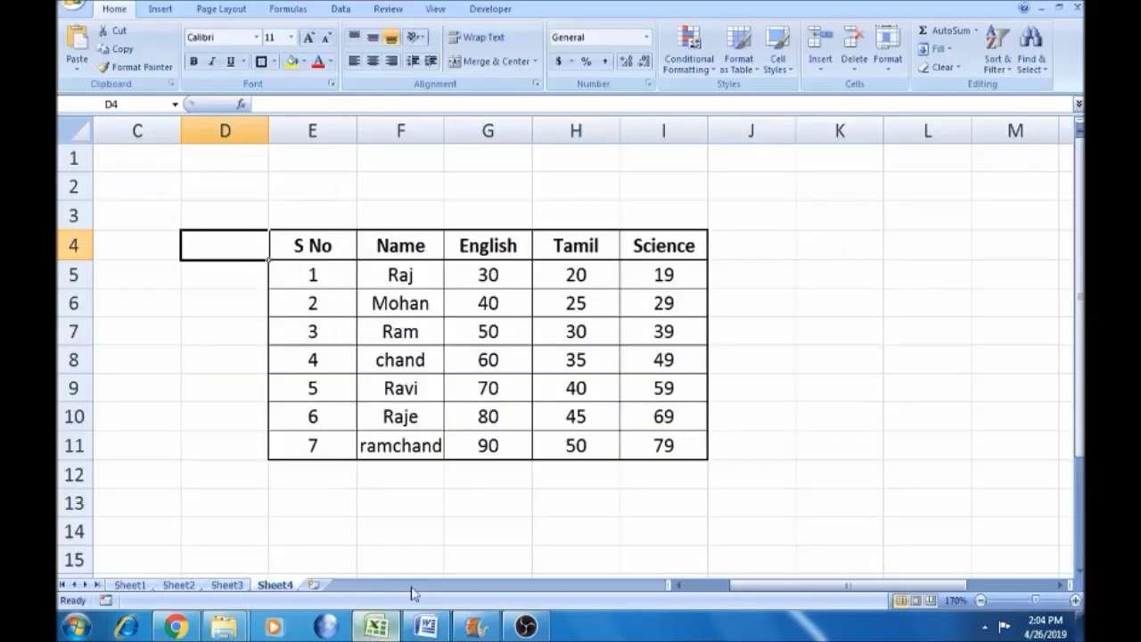
left_click(326, 253)
key("shift+Right")
key("shift+Right")
key("shift+Right")
key("shift+Right")
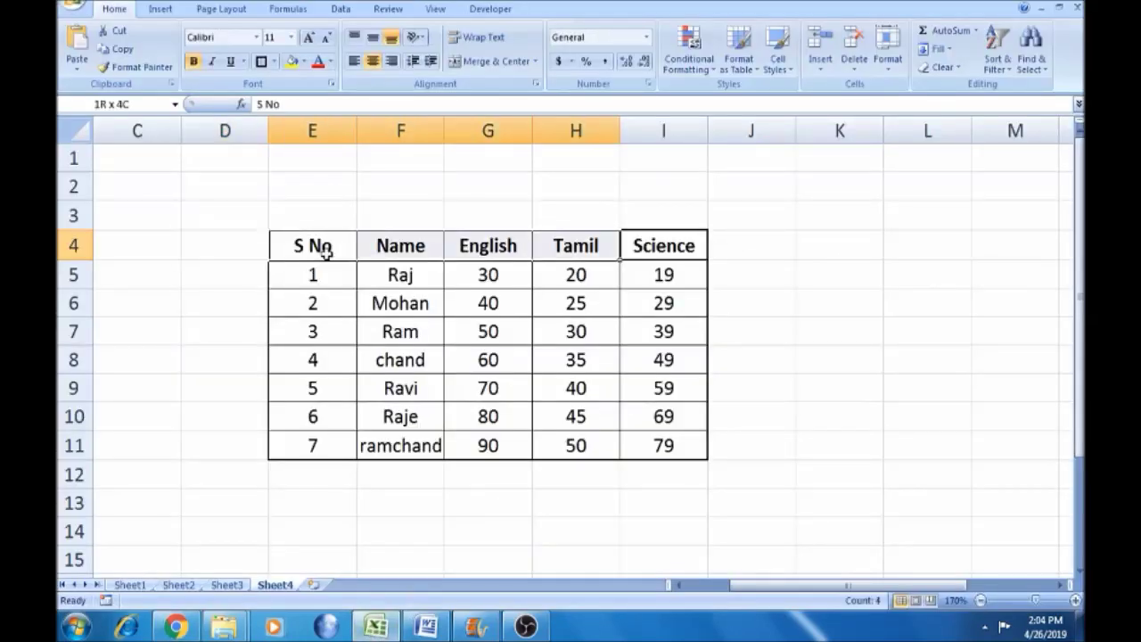
key("ctrl+shift+Down")
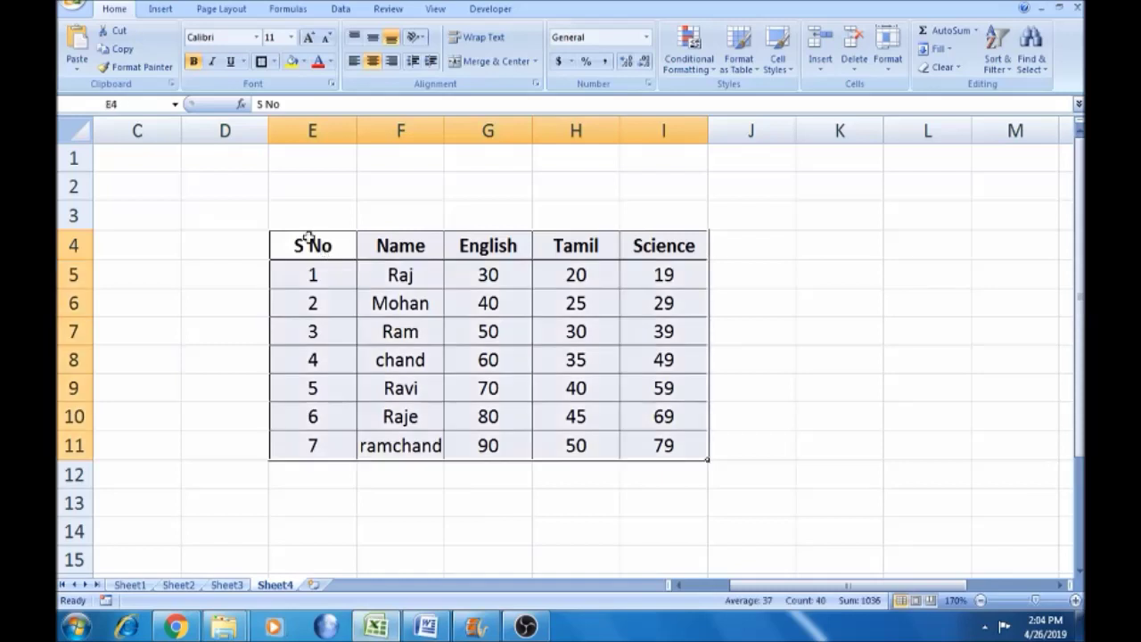
left_click(273, 61)
left_click(300, 176)
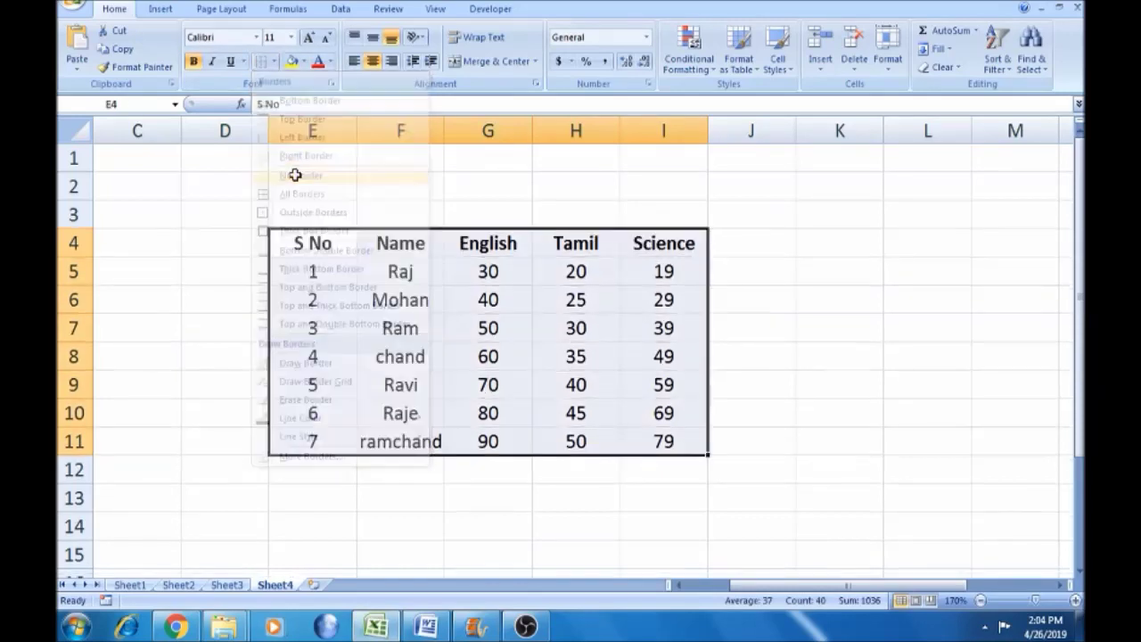
Reselect the borderless table E4:I11, copy it, and switch to Google Sheets
left_click(188, 316)
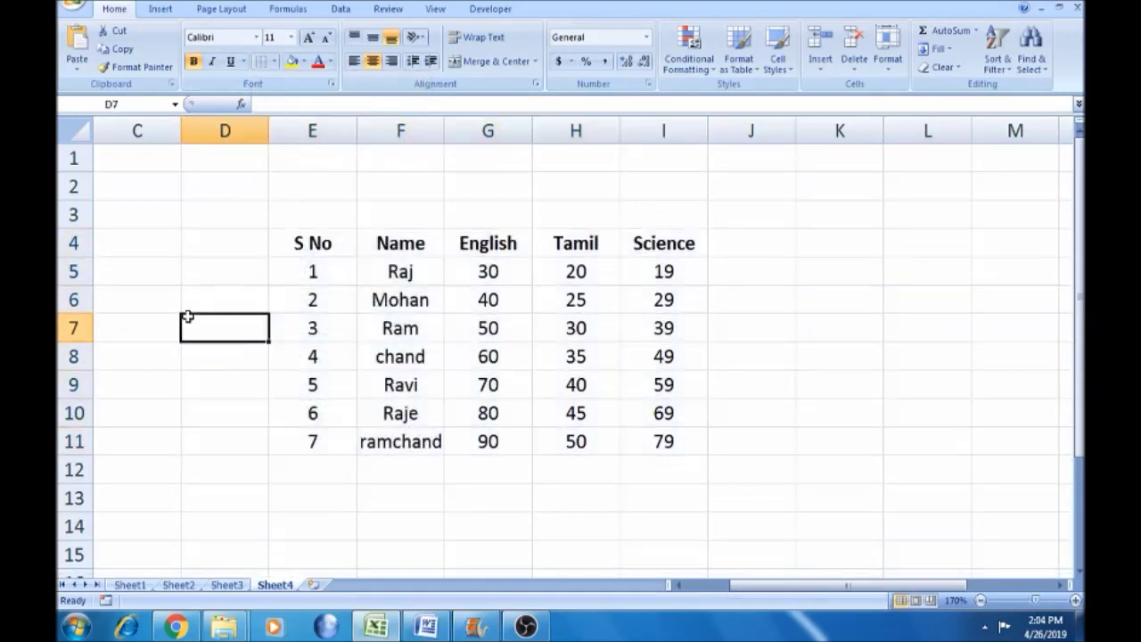
left_click(298, 242)
key("ctrl+shift+Right")
key("ctrl+shift+Down")
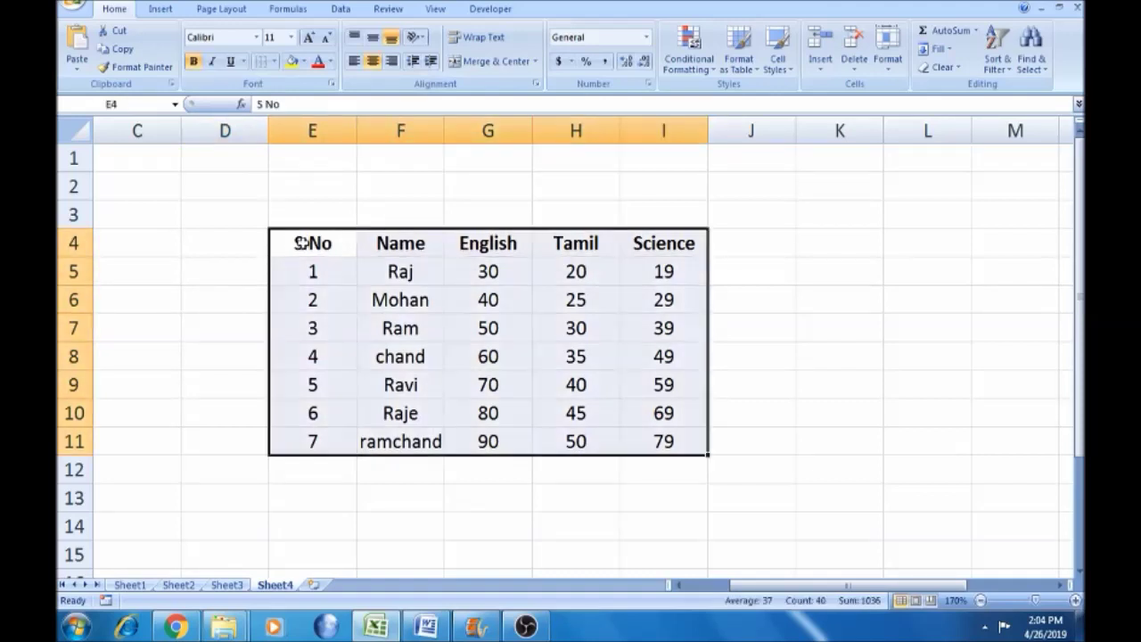
key("ctrl+c")
key("alt+Tab")
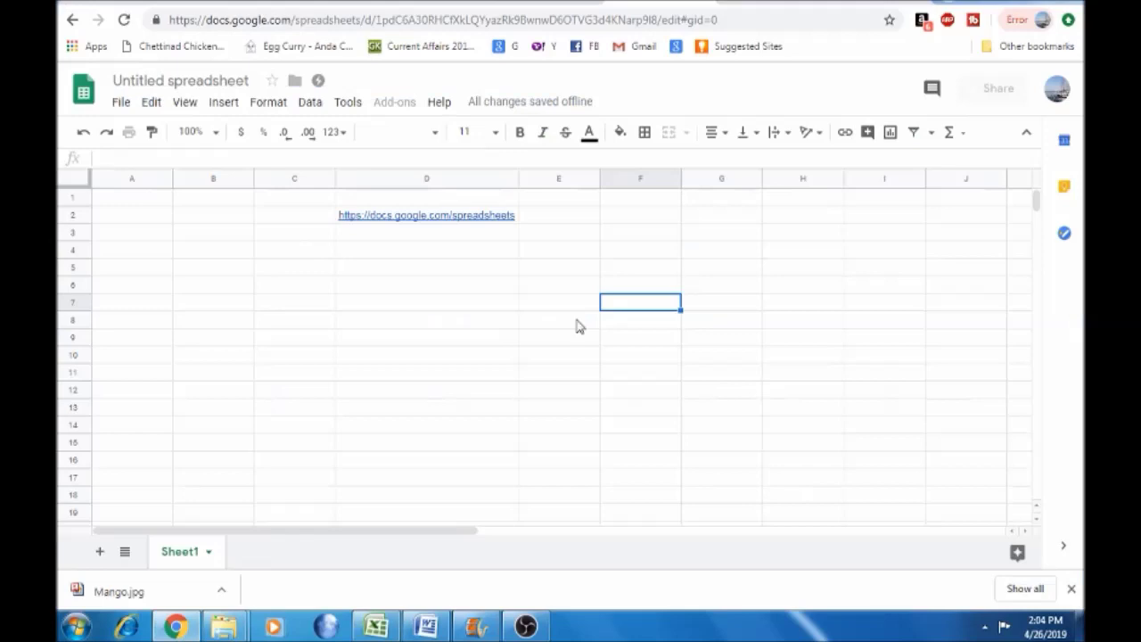
Paste the marks table into the Google sheet starting at F6
left_click(628, 287)
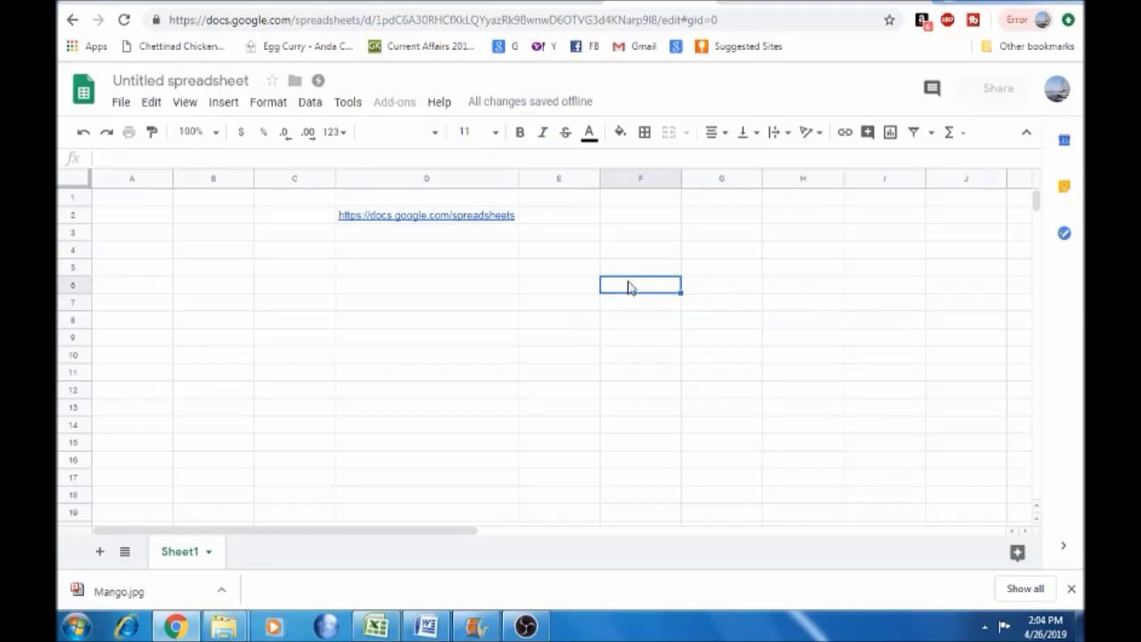
key("ctrl+v")
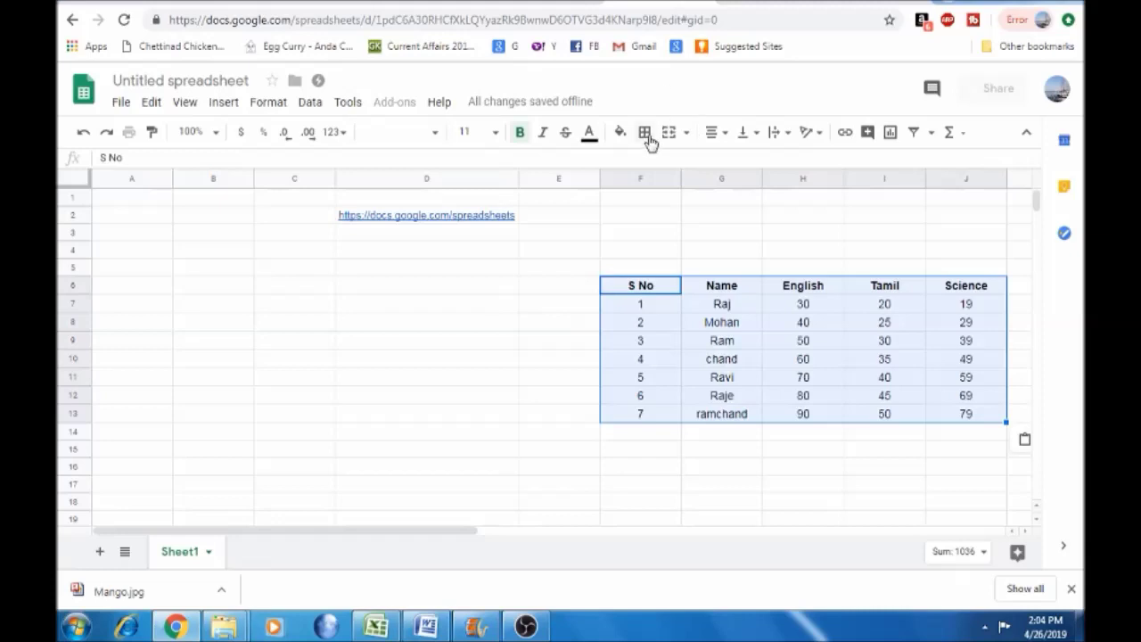
left_click(667, 467)
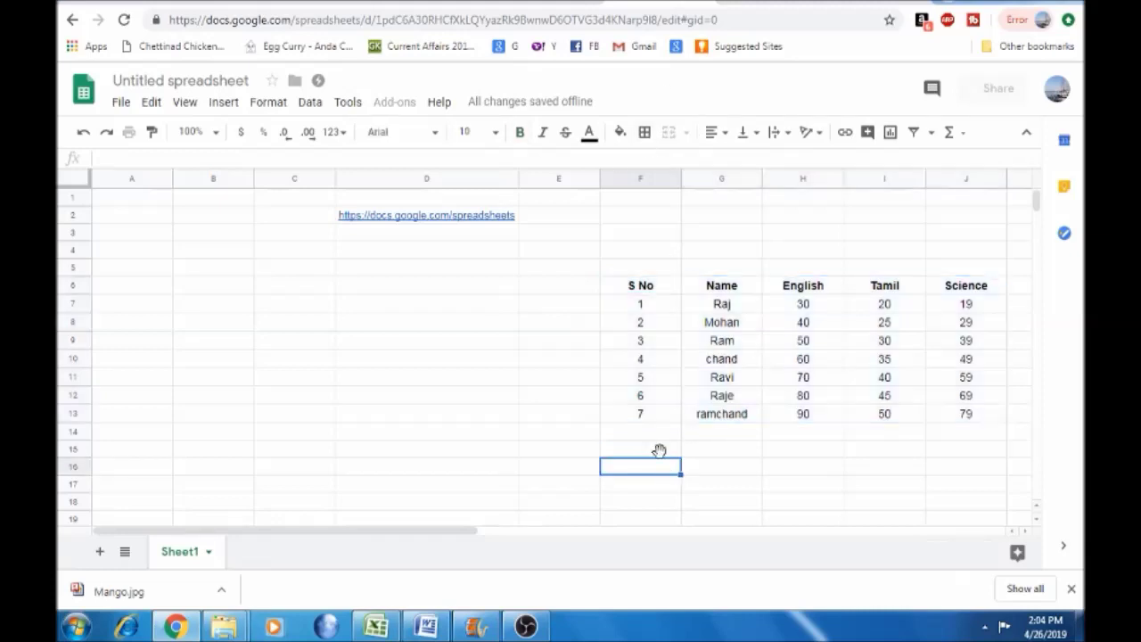
Select the pasted table F6:J13 and copy it
left_click(657, 290)
key("ctrl+shift+Right")
key("ctrl+shift+Down")
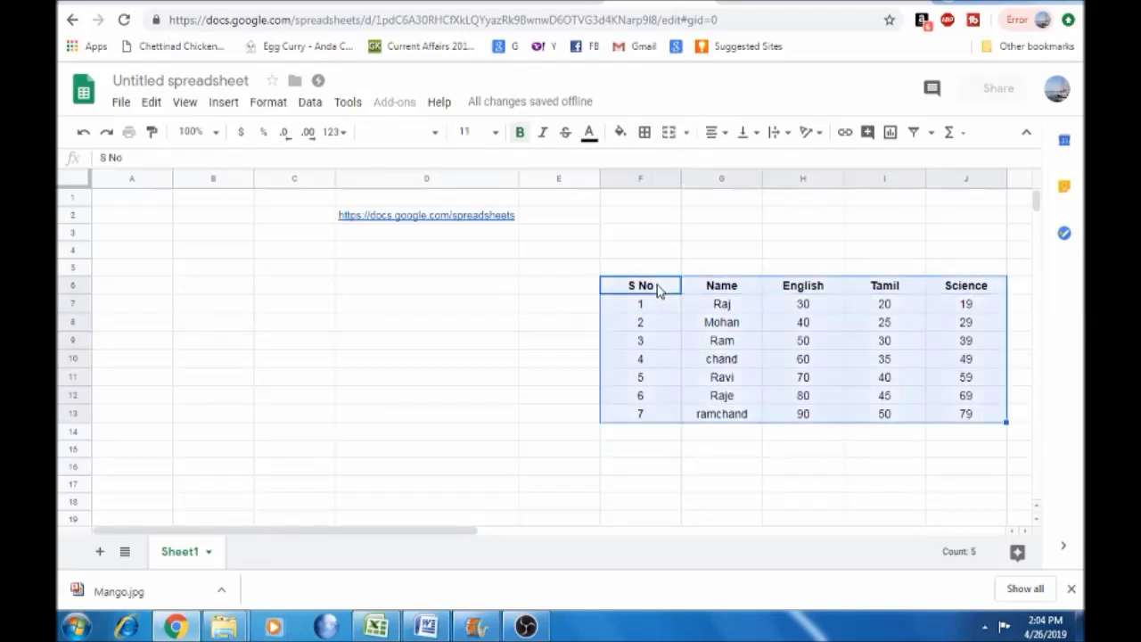
key("ctrl+c")
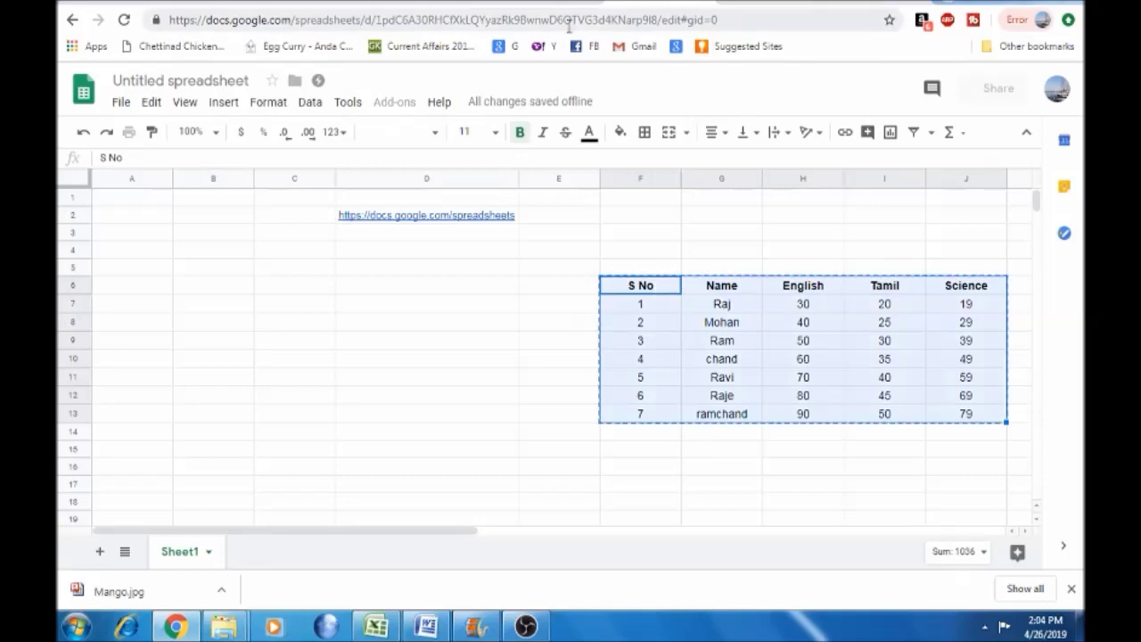
Replace the old bordered table in the Gmail body with the marks table copied from Google Sheets
left_click(772, 2)
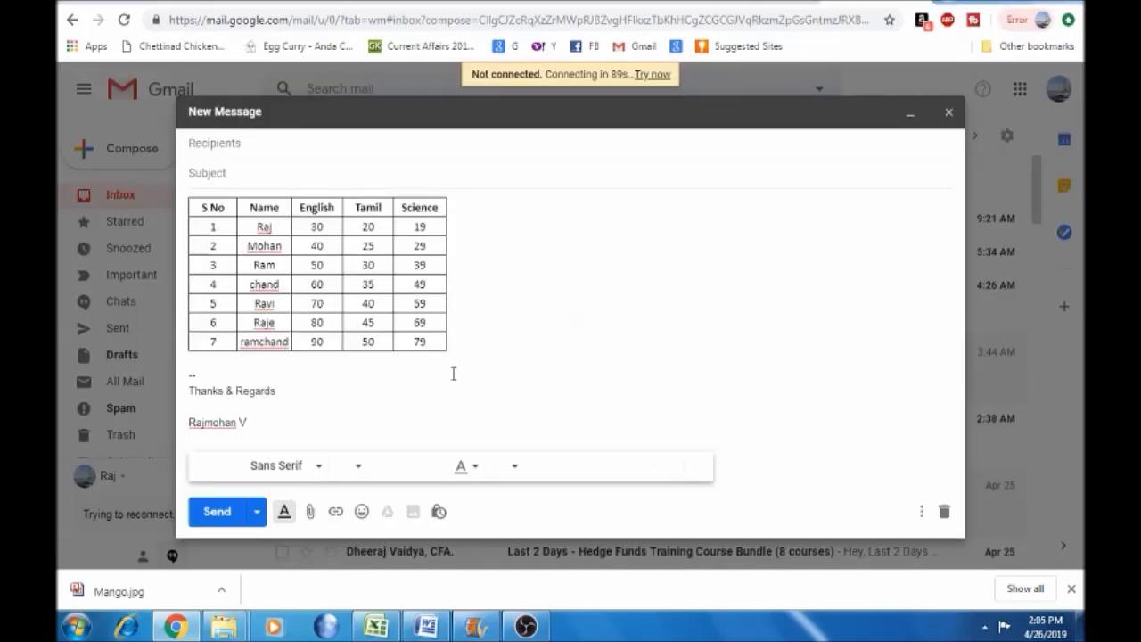
left_click_drag(453, 375, 420, 304)
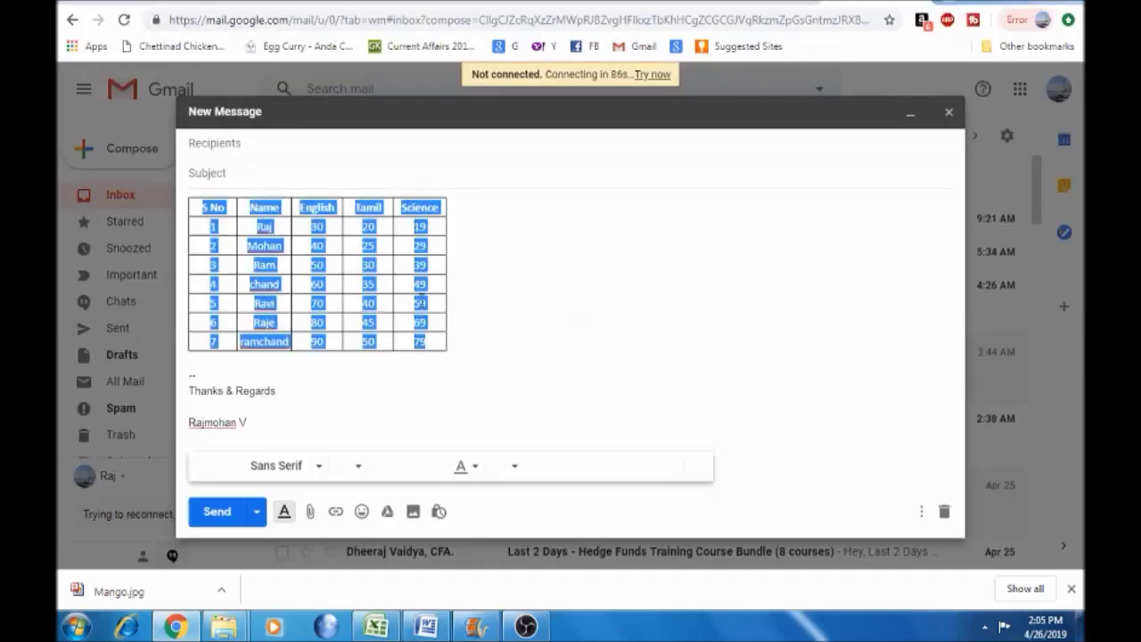
key("Delete")
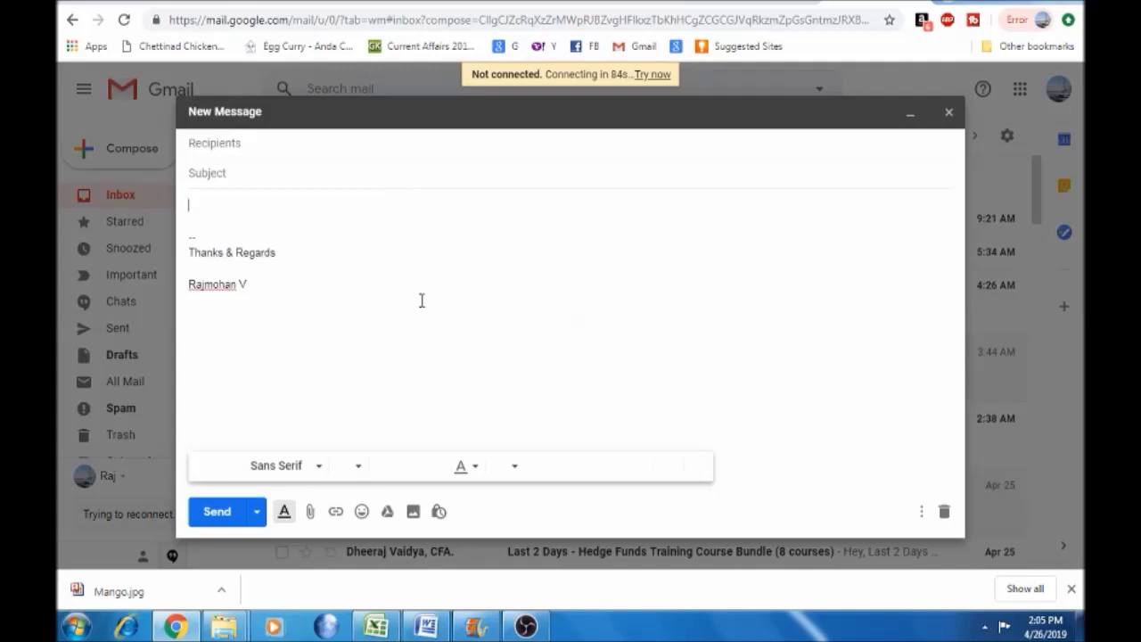
left_click(271, 216)
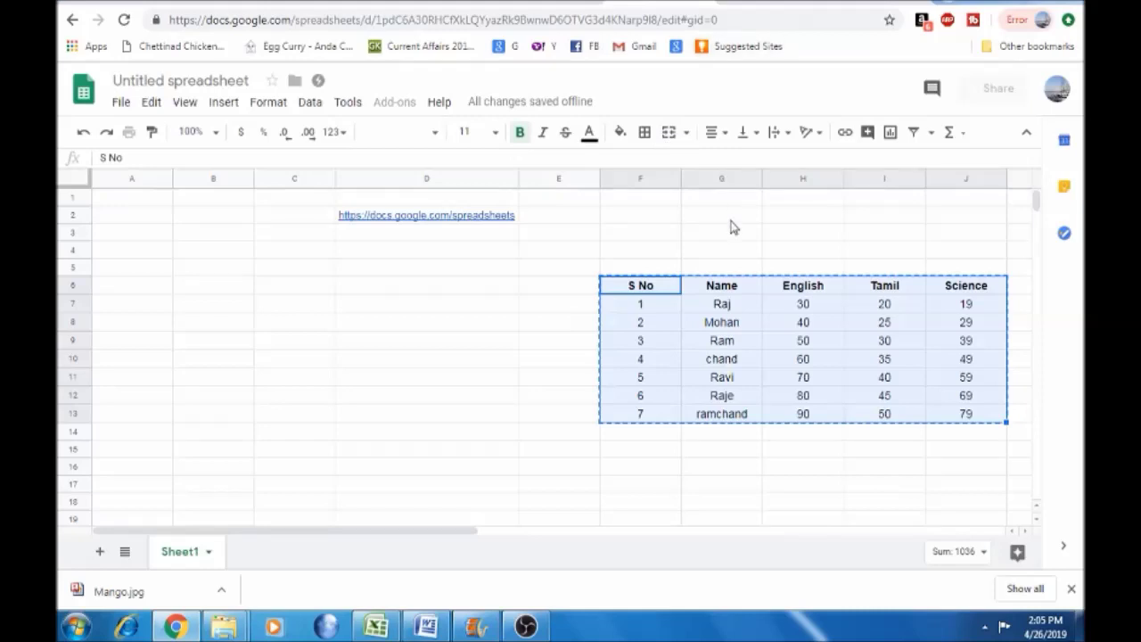
left_click(852, 2)
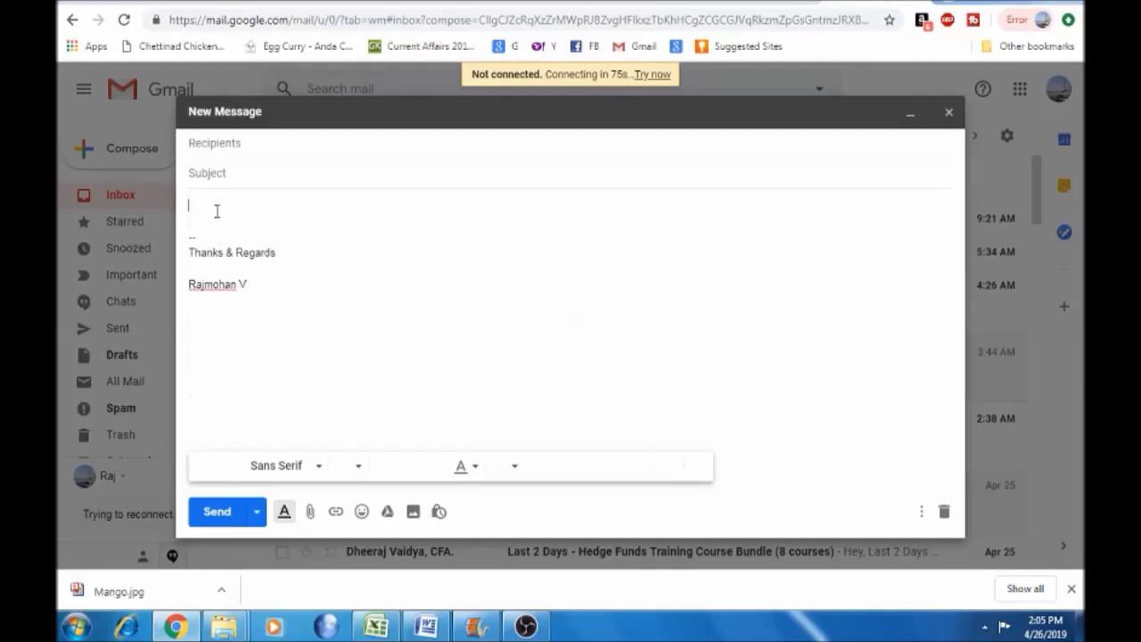
key("ctrl+v")
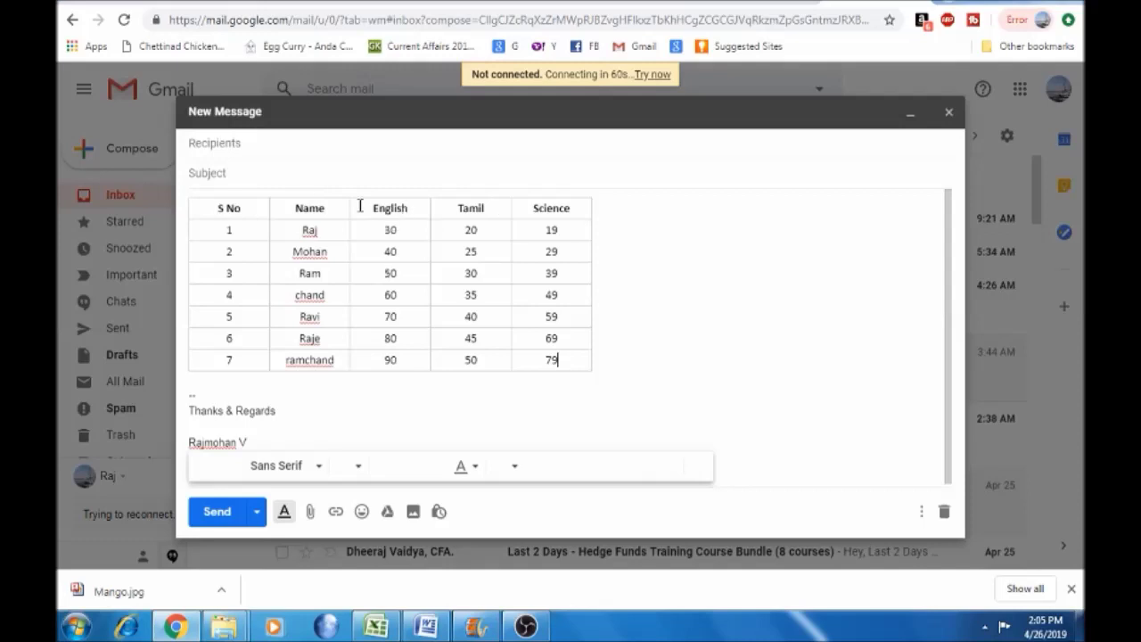
Paste the seven-row gridded marks table above the signature and check its S No and Name columns
left_click(204, 397)
left_click(247, 441)
left_click(226, 271)
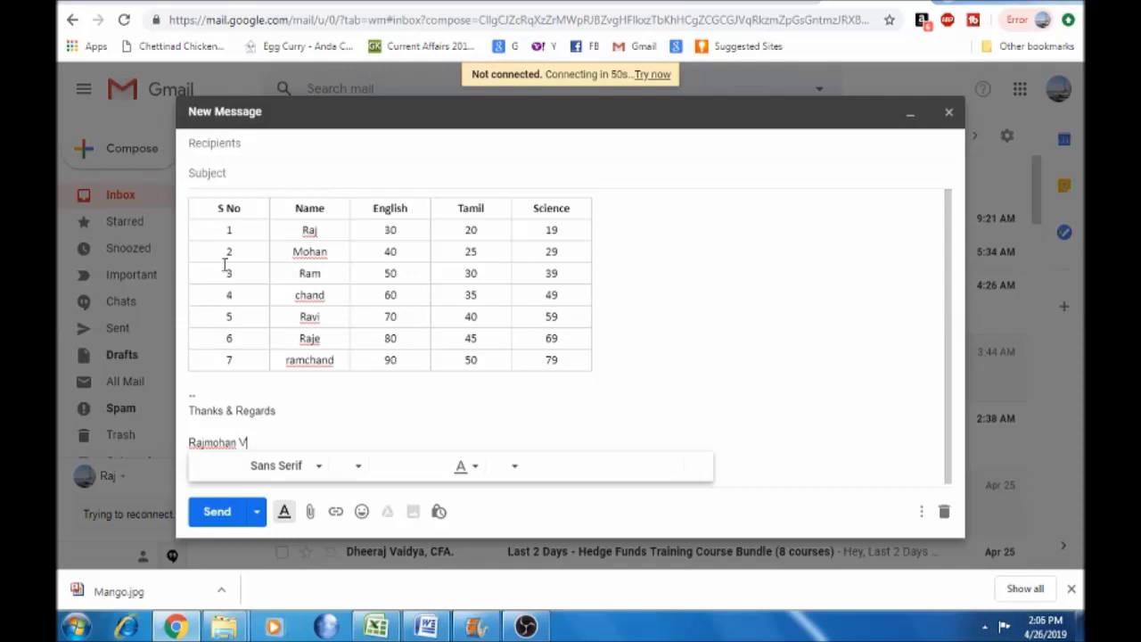
left_click(289, 247)
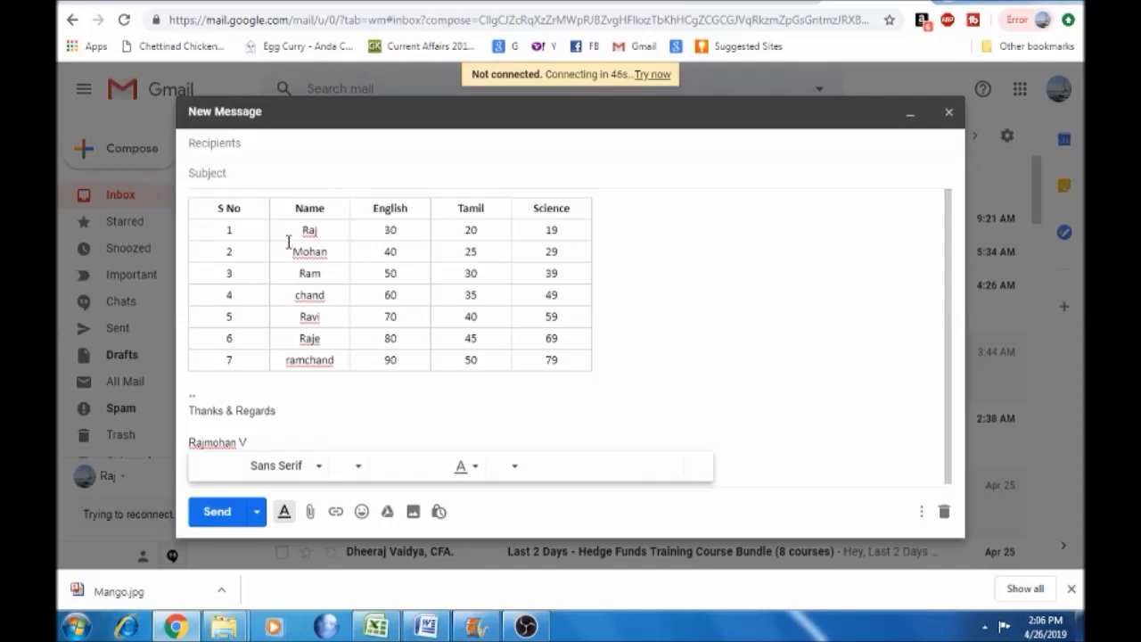